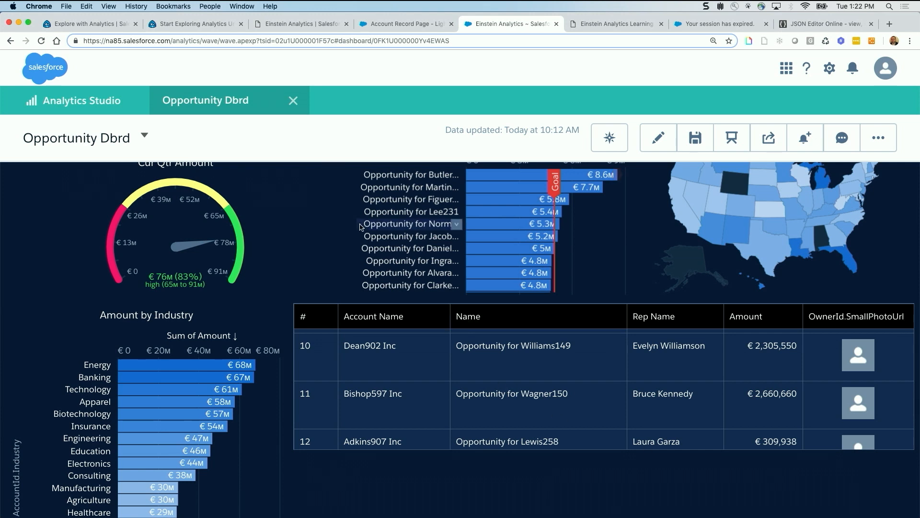
Step: Review the Opportunity Dbrd widgets and open the dashboard for editing
{"action": "scroll", "coordinate": [355, 229], "scroll_direction": "up", "scroll_amount": 3}
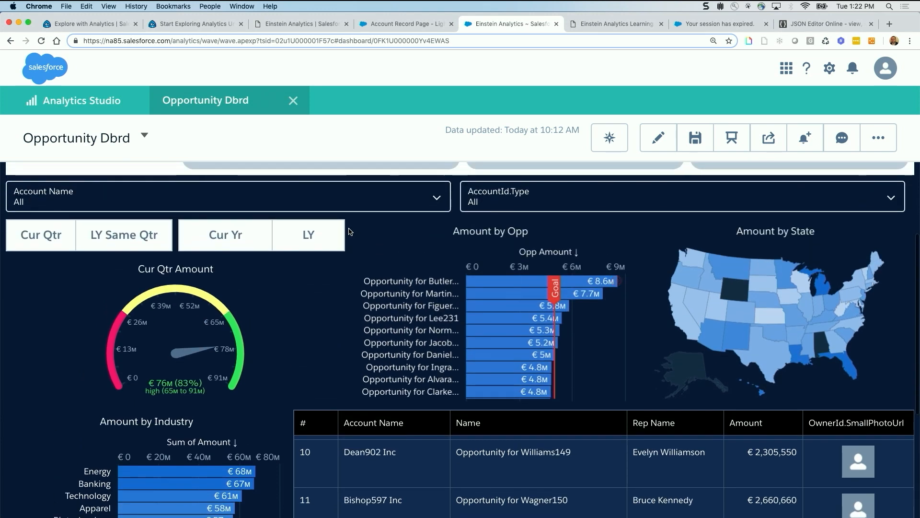
{"action": "scroll", "coordinate": [349, 231], "scroll_direction": "up", "scroll_amount": 3}
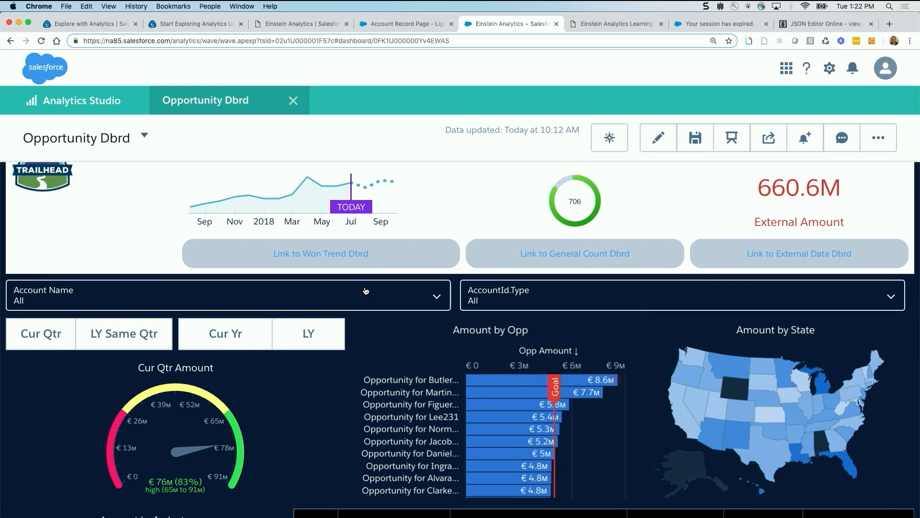
{"action": "scroll", "coordinate": [365, 291], "scroll_direction": "up", "scroll_amount": 1}
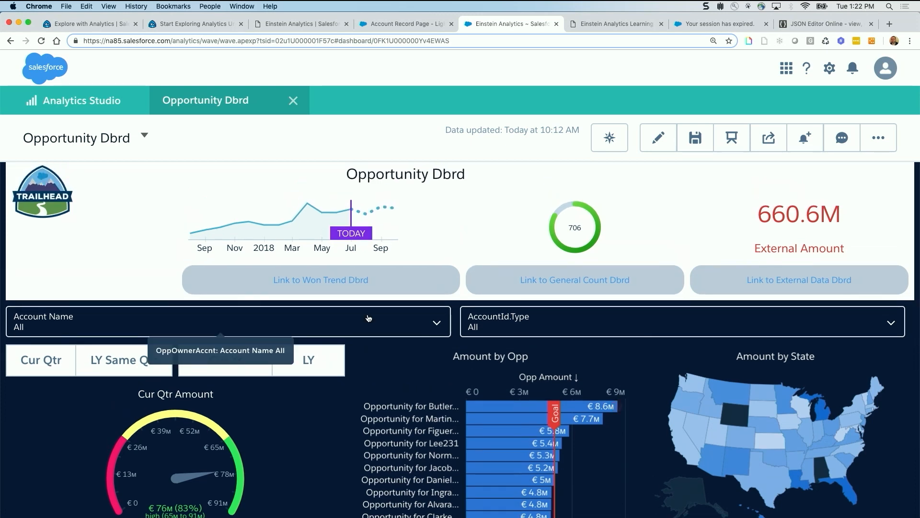
{"action": "scroll", "coordinate": [369, 318], "scroll_direction": "down", "scroll_amount": 5}
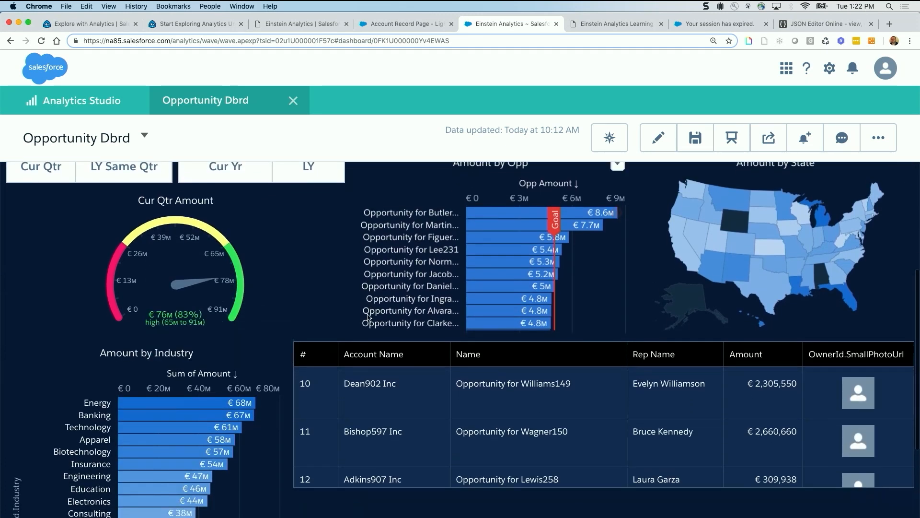
{"action": "scroll", "coordinate": [376, 499], "scroll_direction": "down", "scroll_amount": 1}
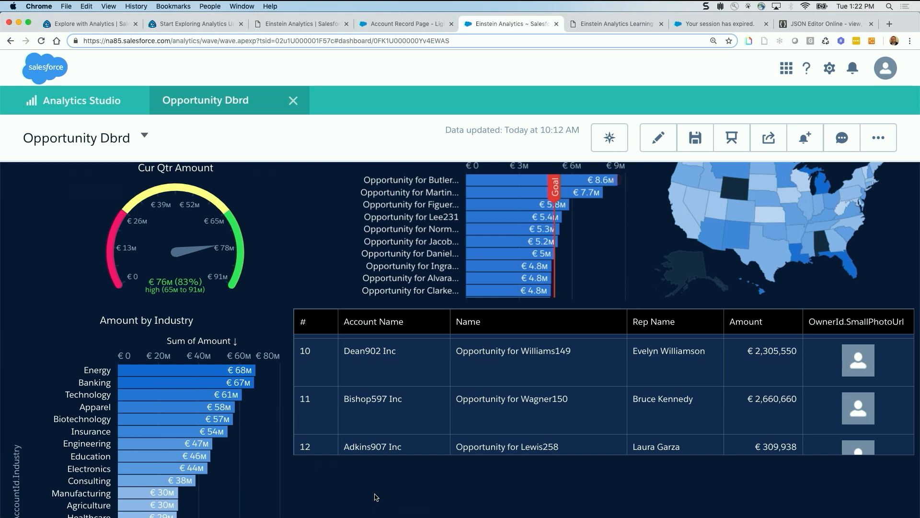
{"action": "left_click", "coordinate": [659, 139]}
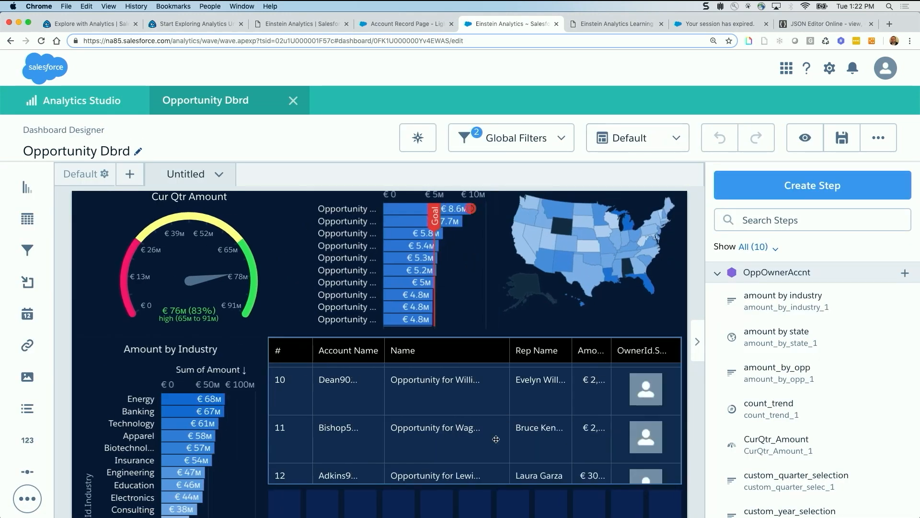
Step: Add an empty chart widget below the opportunities table, stretch it to the table's full width and move it four grid rows down
{"action": "scroll", "coordinate": [497, 439], "scroll_direction": "down", "scroll_amount": 1}
{"action": "scroll", "coordinate": [496, 439], "scroll_direction": "down", "scroll_amount": 2}
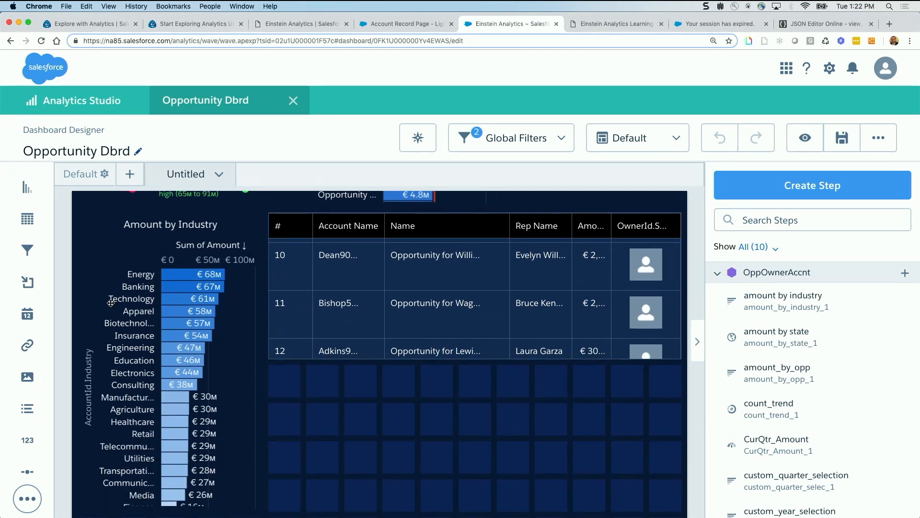
{"action": "left_click_drag", "start_coordinate": [24, 191], "coordinate": [278, 398]}
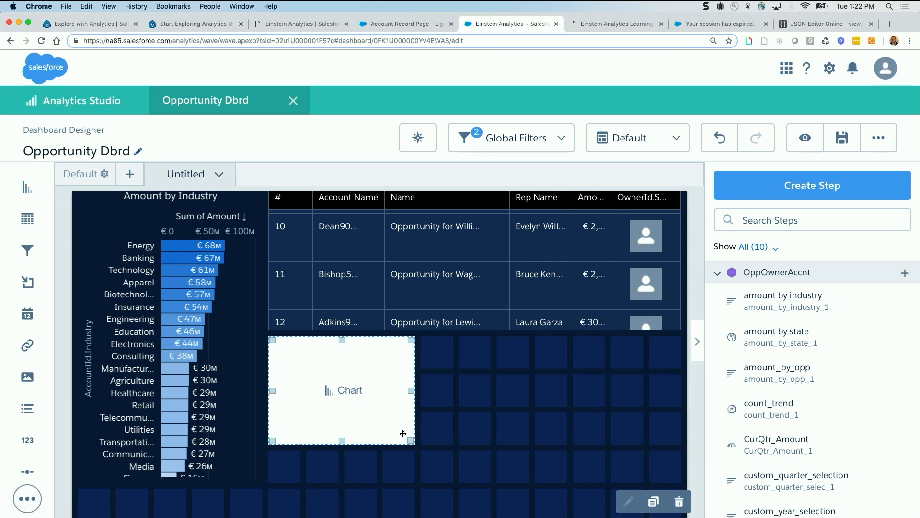
{"action": "left_click_drag", "start_coordinate": [410, 441], "coordinate": [663, 459]}
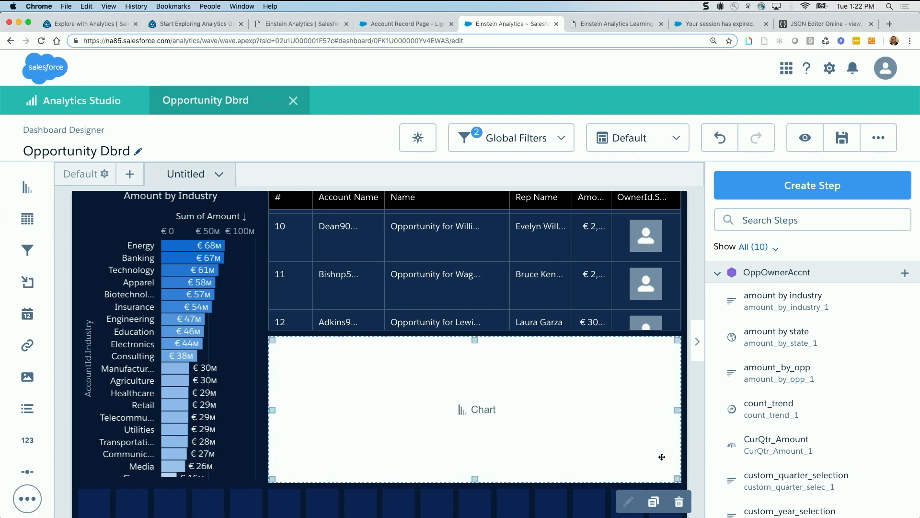
{"action": "left_click_drag", "start_coordinate": [457, 364], "coordinate": [490, 342]}
{"action": "scroll", "coordinate": [490, 341], "scroll_direction": "down", "scroll_amount": 1}
{"action": "scroll", "coordinate": [490, 341], "scroll_direction": "up", "scroll_amount": 2}
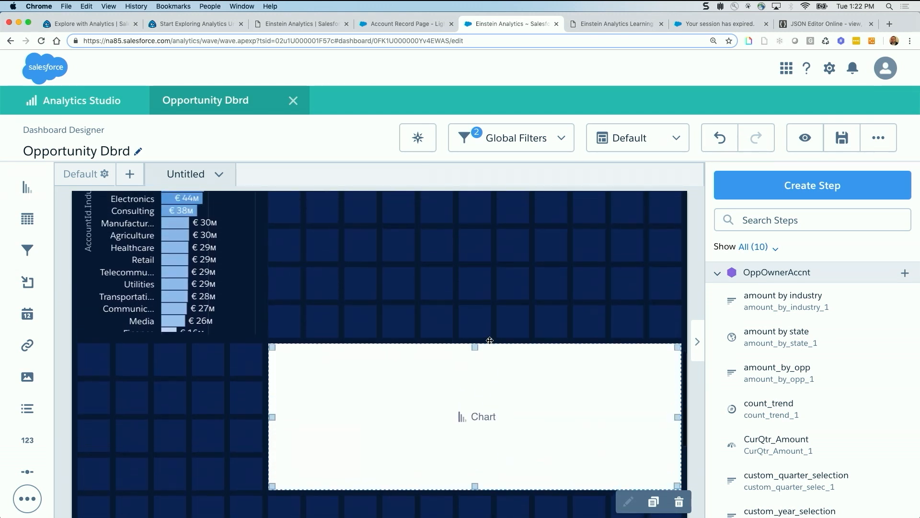
Step: Base the empty chart on a new step that uses the Products Opportunities dataset
{"action": "left_click", "coordinate": [473, 417]}
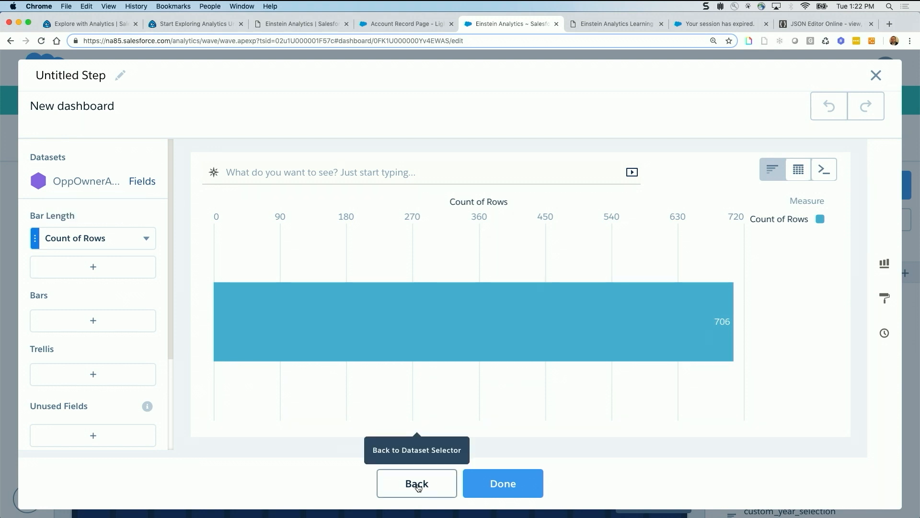
{"action": "left_click", "coordinate": [418, 486]}
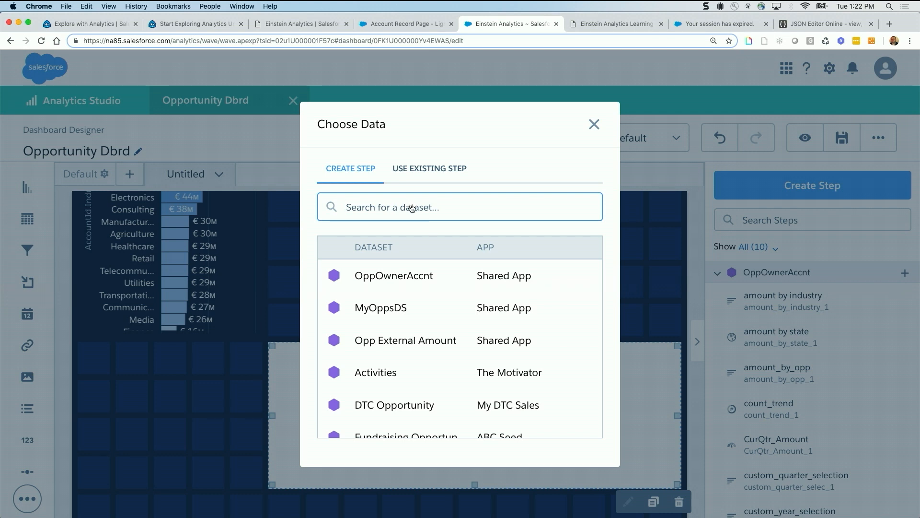
{"action": "type", "text": "produc"}
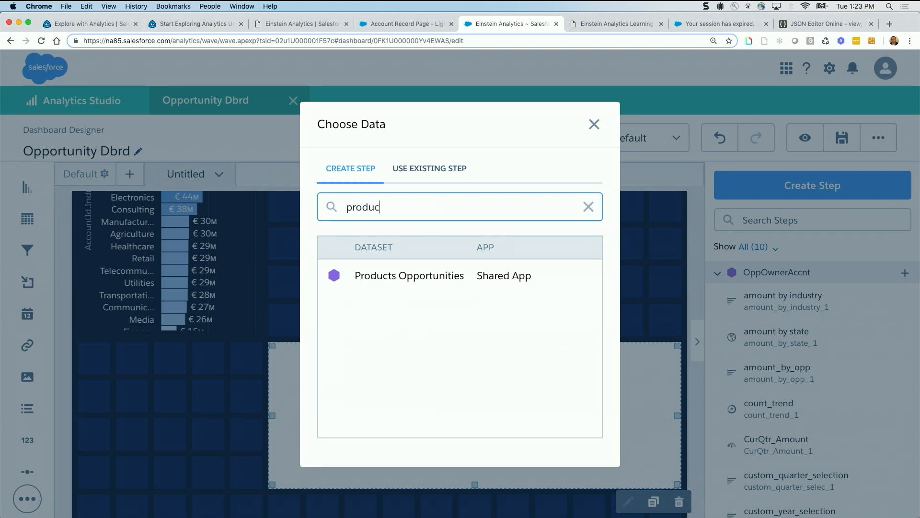
{"action": "left_click", "coordinate": [437, 277]}
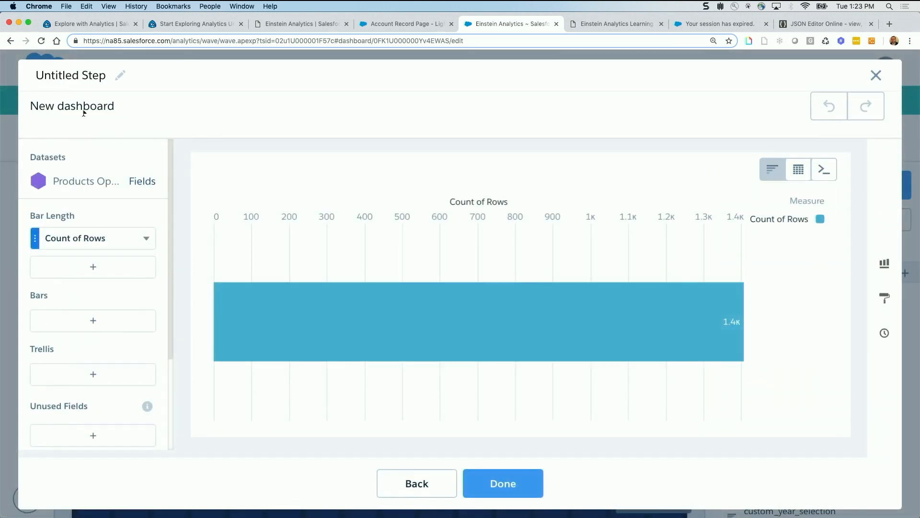
Step: Name the new step "product family"
{"action": "left_click", "coordinate": [78, 77]}
{"action": "type", "text": "produc"}
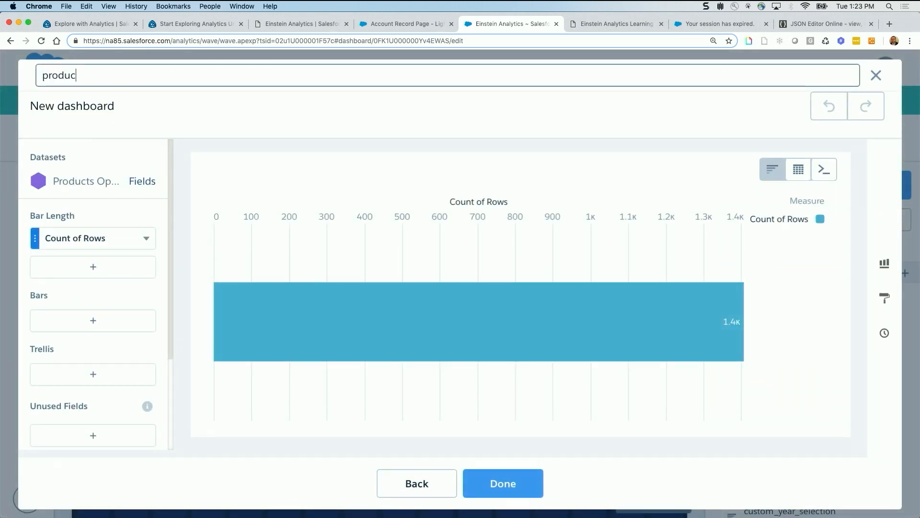
{"action": "type", "text": "t family"}
Step: Add Sum of Quantity as a second measure, group the bars by Product.Family and finish the chart step
{"action": "left_click", "coordinate": [92, 267]}
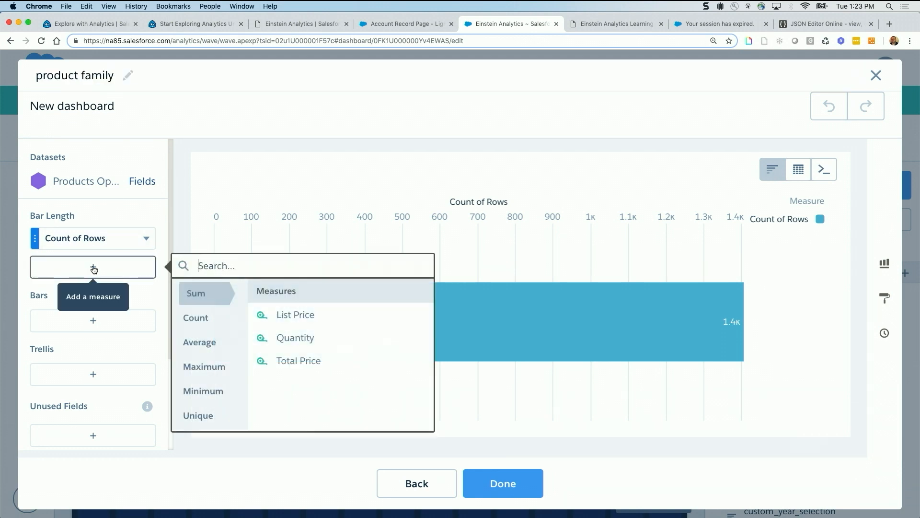
{"action": "left_click", "coordinate": [278, 335]}
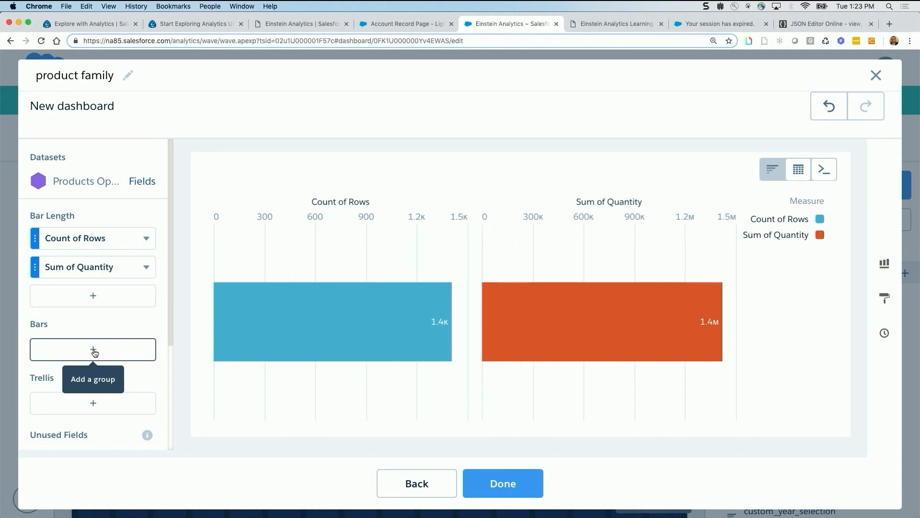
{"action": "left_click", "coordinate": [93, 350]}
{"action": "type", "text": "famil"}
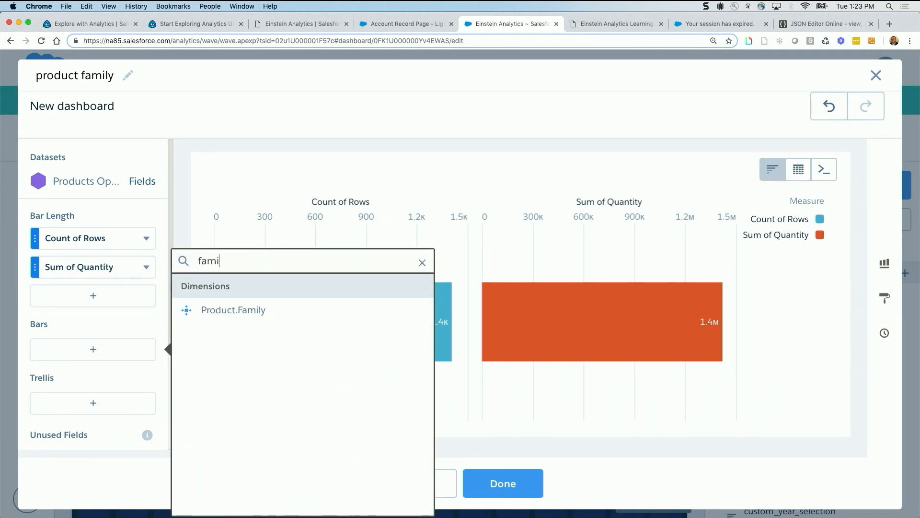
{"action": "left_click", "coordinate": [335, 312]}
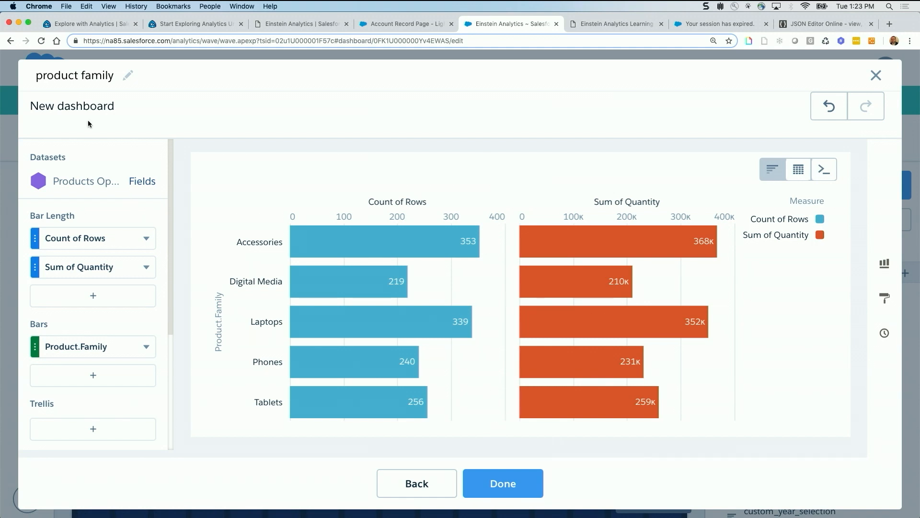
{"action": "left_click", "coordinate": [504, 485]}
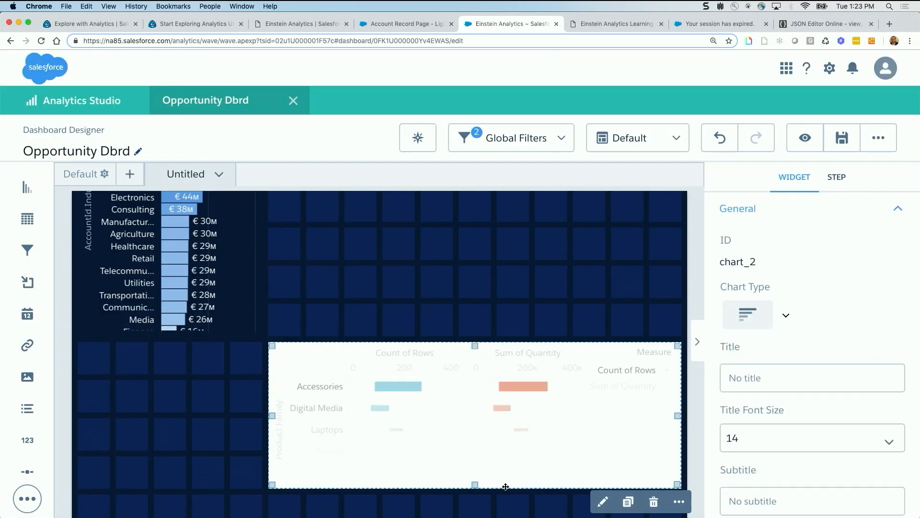
Step: Collapse the OppOwnerAccnt steps to check the product family step under Products Opportunities
{"action": "left_click", "coordinate": [656, 275]}
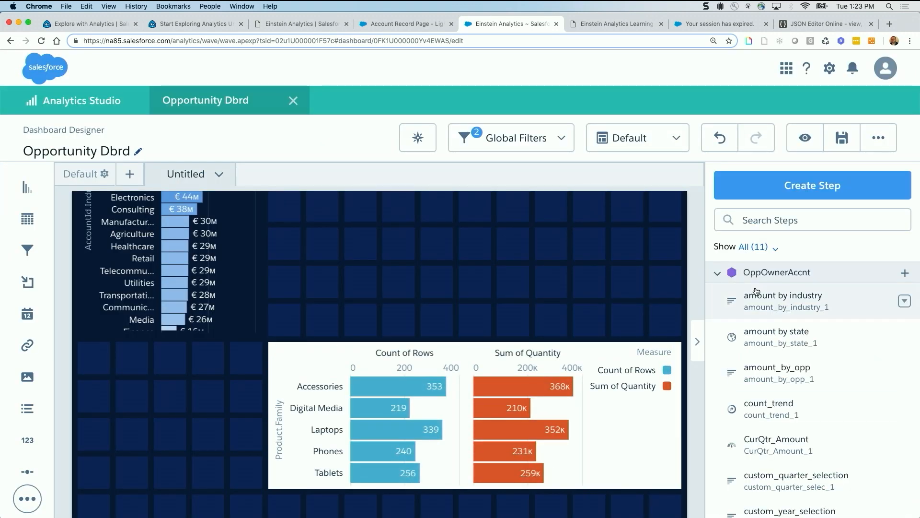
{"action": "left_click", "coordinate": [718, 272]}
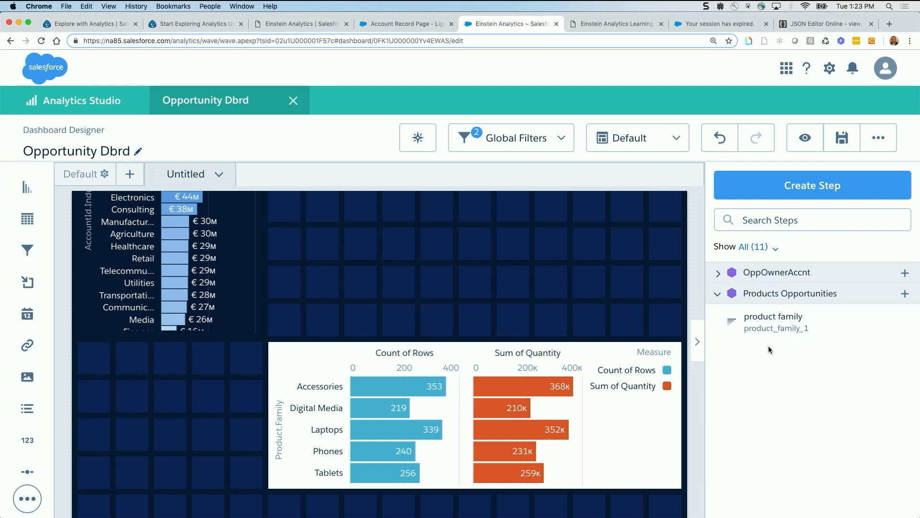
{"action": "left_click", "coordinate": [796, 325]}
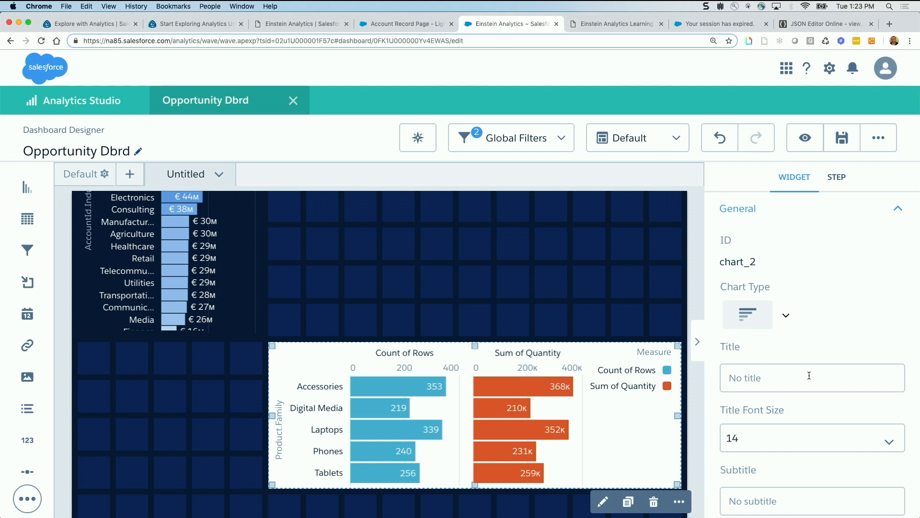
Step: Title the new chart "Product Family" and deselect it
{"action": "left_click", "coordinate": [809, 375]}
{"action": "type", "text": "Product Family"}
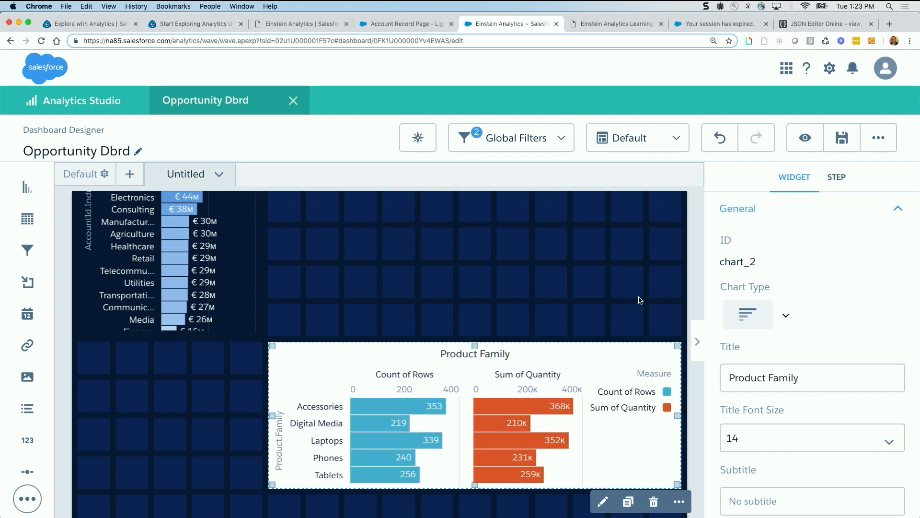
{"action": "left_click", "coordinate": [639, 300]}
Step: Look through the dashboard's steps grouped under the OppOwnerAccnt and Products Opportunities datasets
{"action": "scroll", "coordinate": [638, 302], "scroll_direction": "up", "scroll_amount": 3}
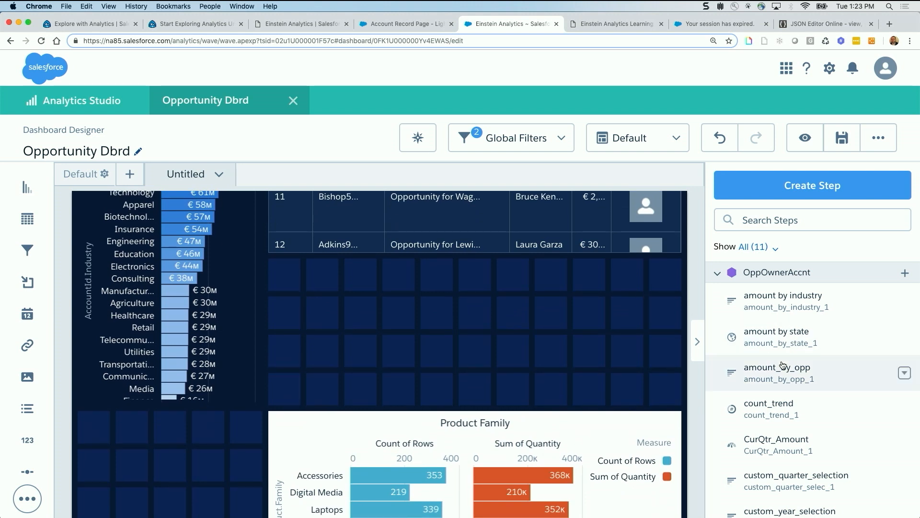
{"action": "scroll", "coordinate": [782, 366], "scroll_direction": "down", "scroll_amount": 5}
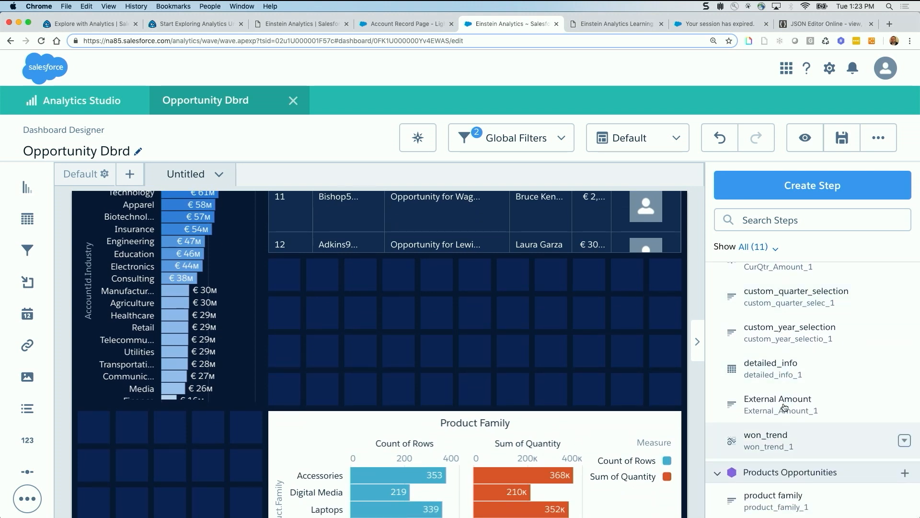
{"action": "scroll", "coordinate": [782, 430], "scroll_direction": "up", "scroll_amount": 5}
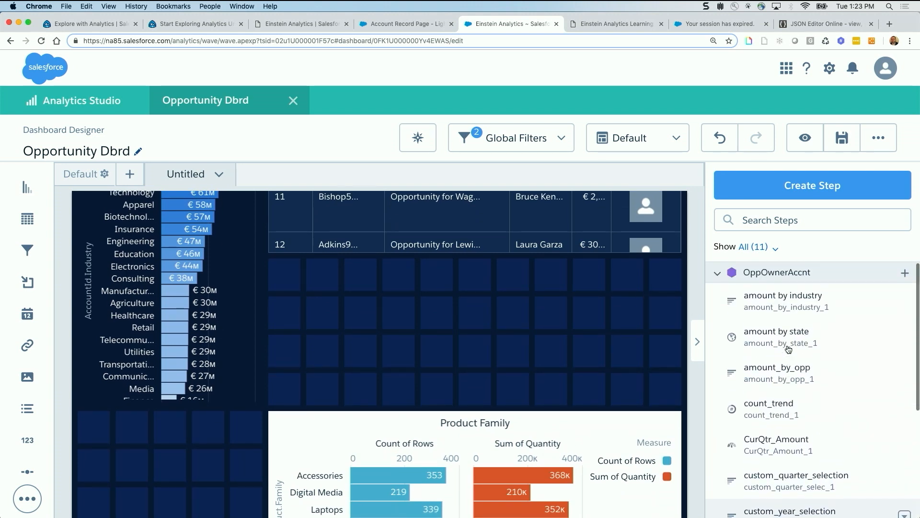
{"action": "scroll", "coordinate": [789, 349], "scroll_direction": "down", "scroll_amount": 5}
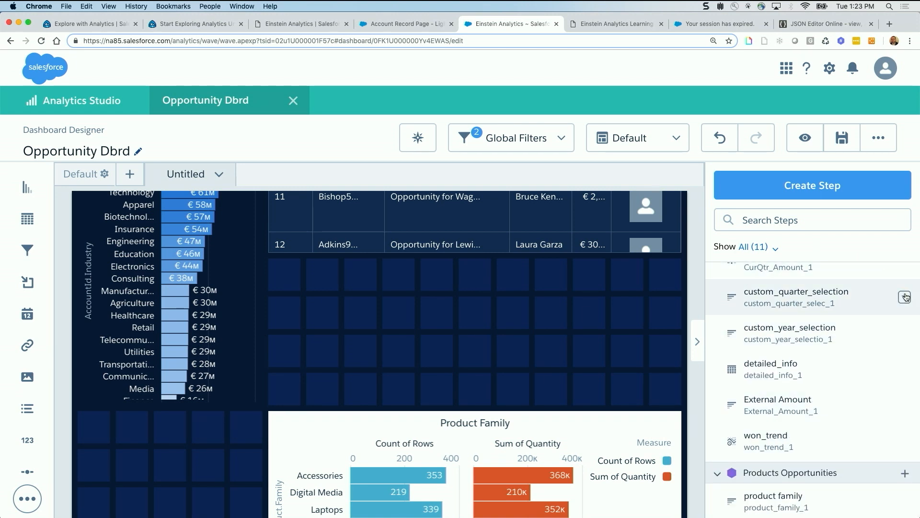
{"action": "scroll", "coordinate": [906, 298], "scroll_direction": "up", "scroll_amount": 3}
{"action": "scroll", "coordinate": [563, 333], "scroll_direction": "down", "scroll_amount": 3}
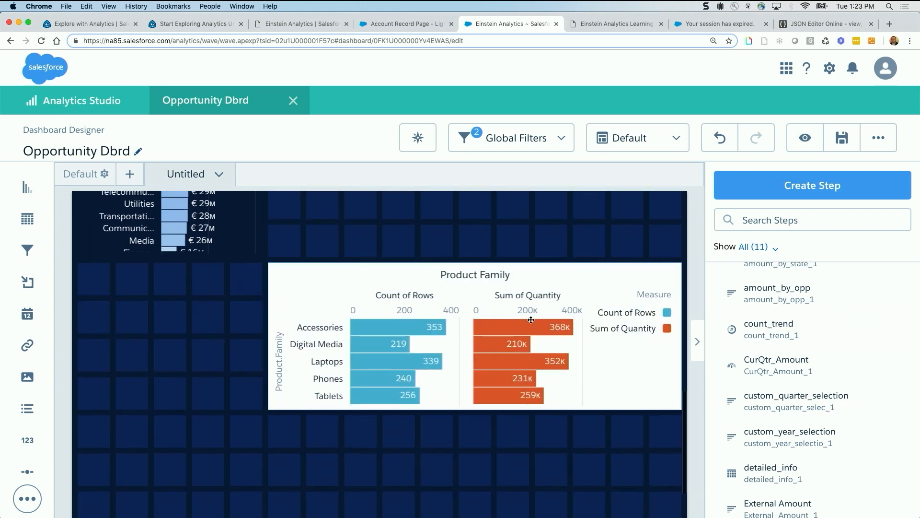
Step: Check the Product Family chart's placement on the canvas and preview the dashboard
{"action": "left_click", "coordinate": [492, 298]}
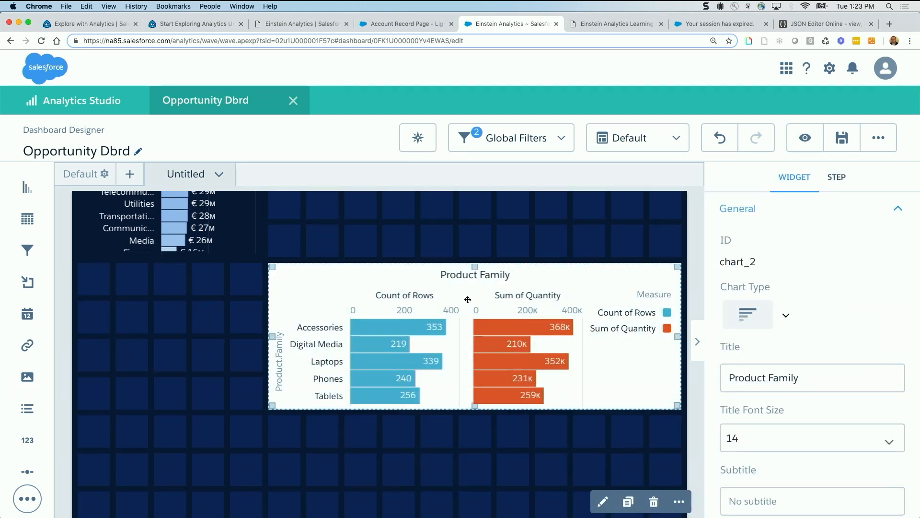
{"action": "scroll", "coordinate": [418, 291], "scroll_direction": "up", "scroll_amount": 2}
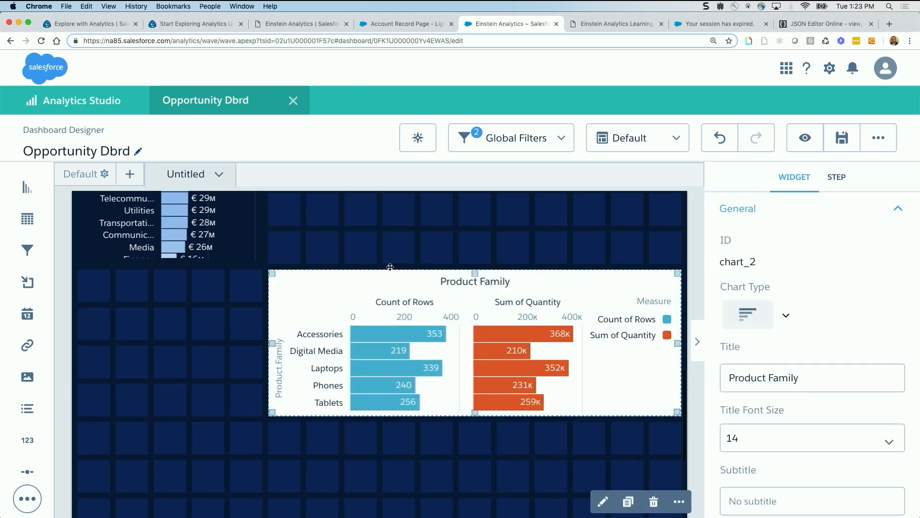
{"action": "left_click", "coordinate": [806, 138]}
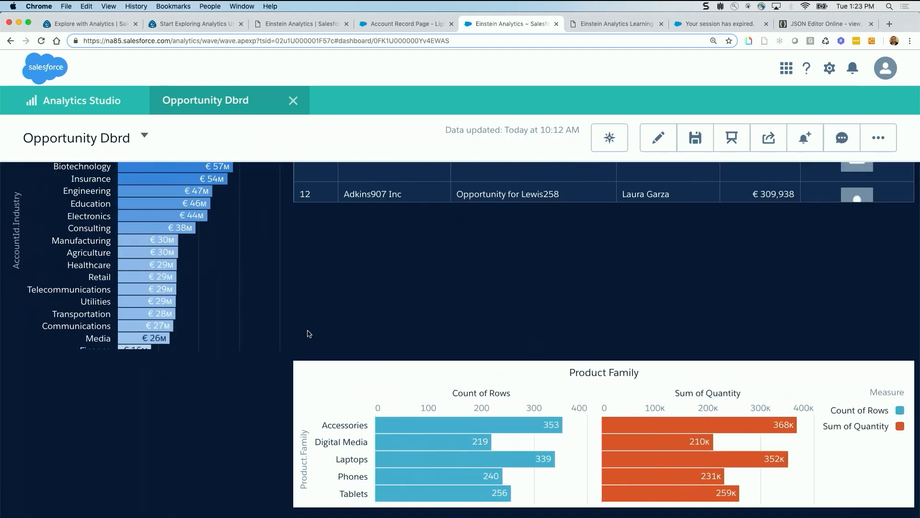
Step: Return to editing, move the Product Family chart up directly beneath the opportunities table and preview the dashboard again
{"action": "left_click", "coordinate": [658, 138]}
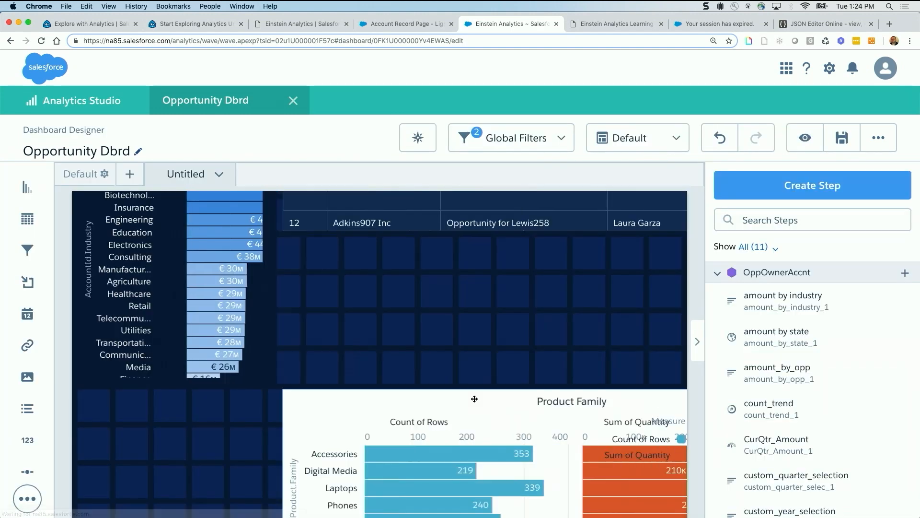
{"action": "left_click_drag", "start_coordinate": [459, 286], "coordinate": [455, 254]}
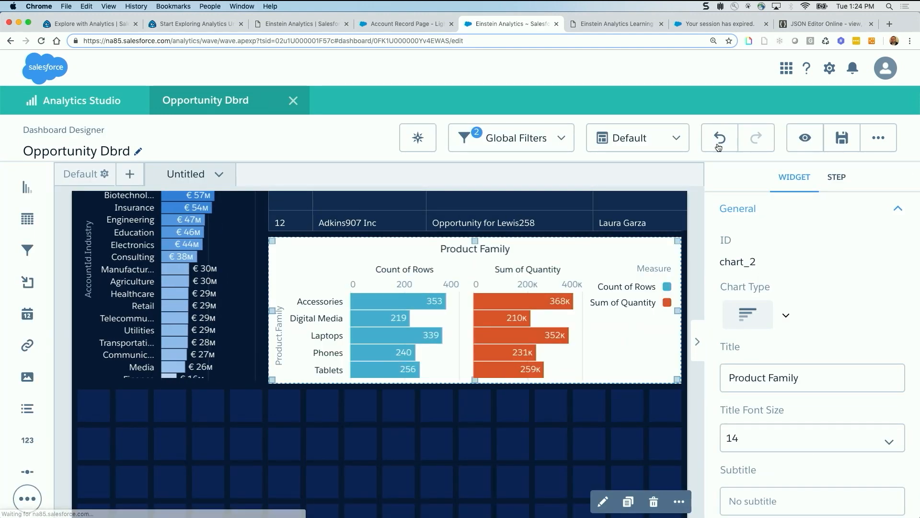
{"action": "left_click", "coordinate": [805, 138]}
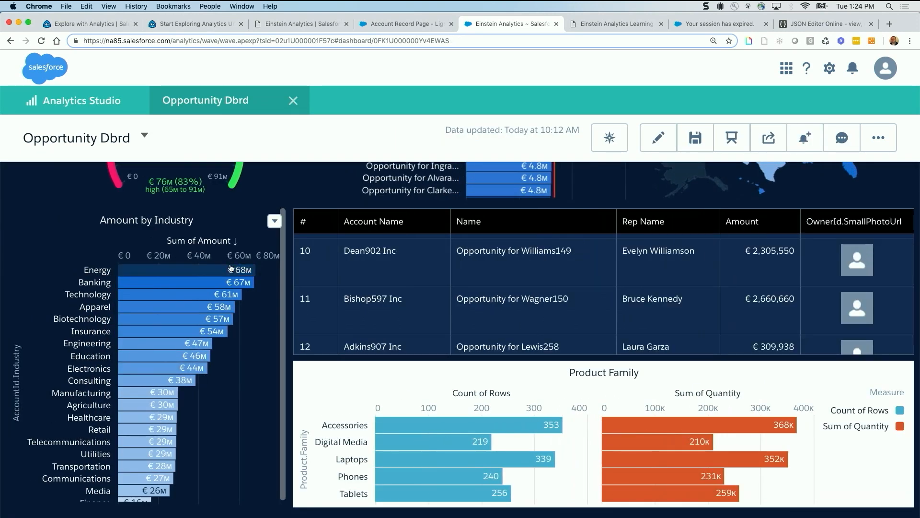
Step: Check whether the Product Family chart responds to filtering Amount by Industry by Energy and Retail, then clear the filter
{"action": "left_click", "coordinate": [178, 271]}
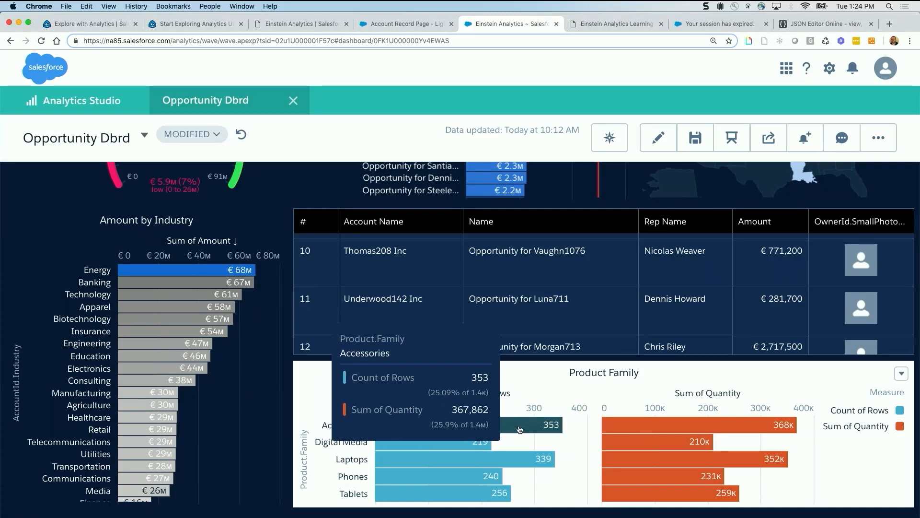
{"action": "left_click", "coordinate": [150, 432]}
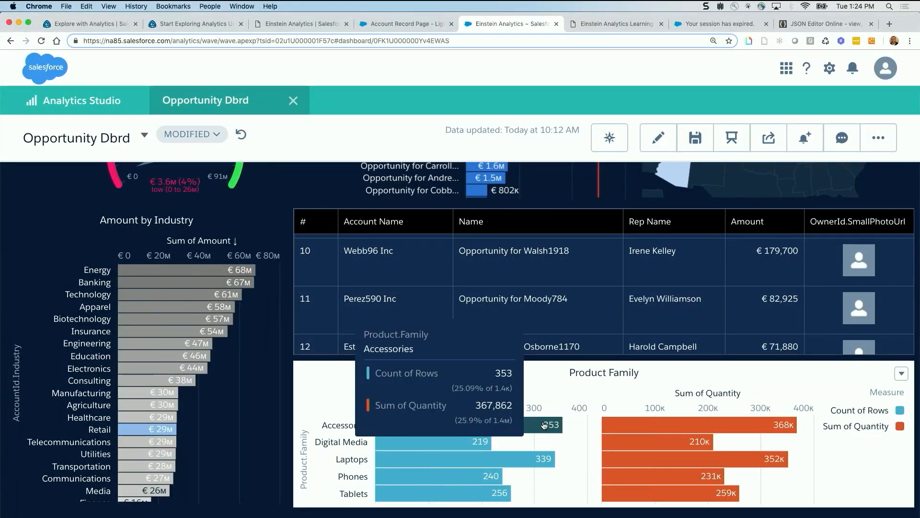
{"action": "left_click", "coordinate": [154, 433]}
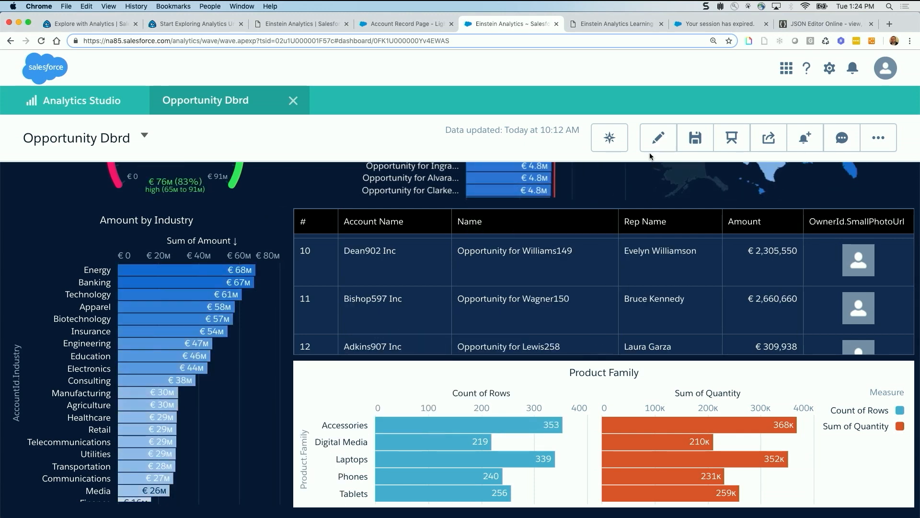
Step: Return to editing and review which dashboard steps belong to the OppOwnerAccnt and Products Opportunities datasets
{"action": "left_click", "coordinate": [658, 139]}
{"action": "left_click", "coordinate": [718, 273]}
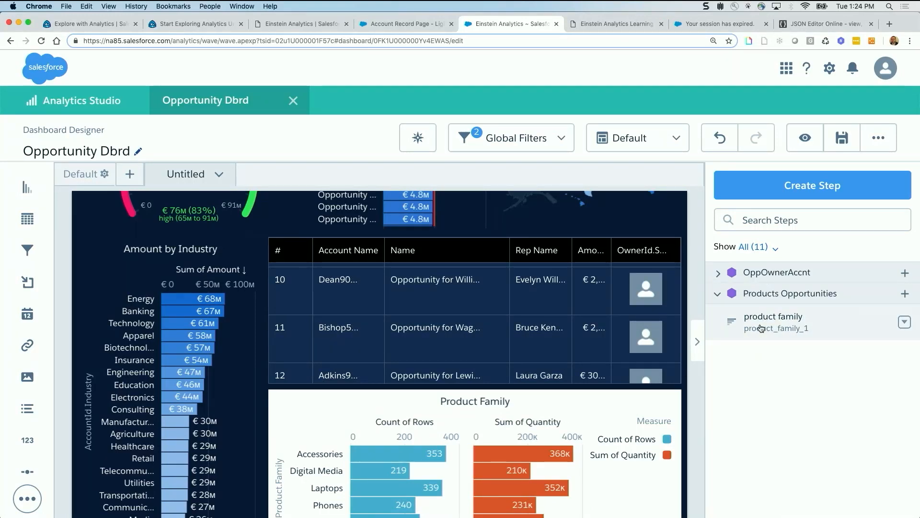
{"action": "left_click", "coordinate": [719, 277]}
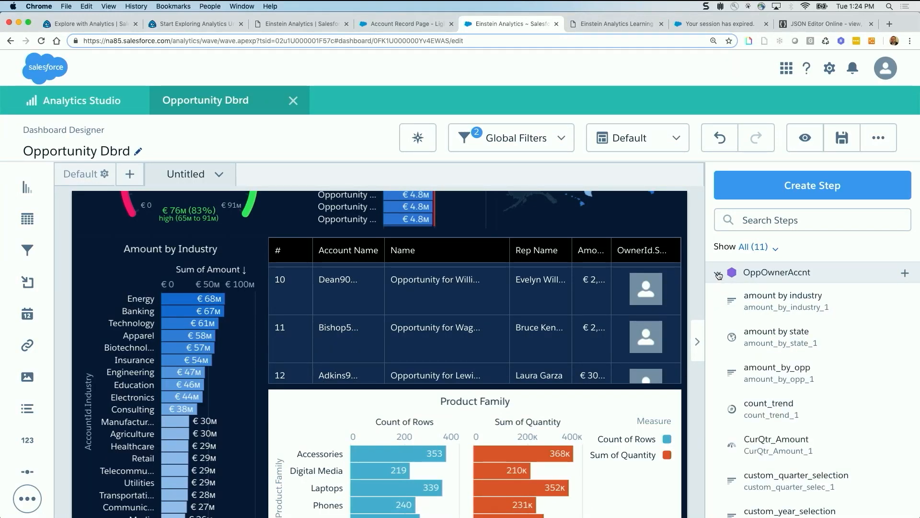
{"action": "left_click", "coordinate": [720, 279]}
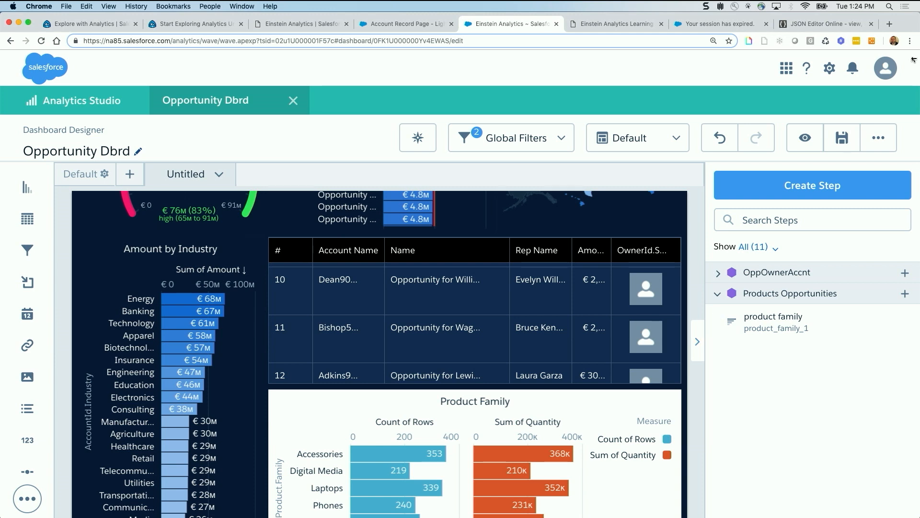
Step: Start a new data source connection for the dashboard and name it "connect on industry"
{"action": "left_click", "coordinate": [878, 138]}
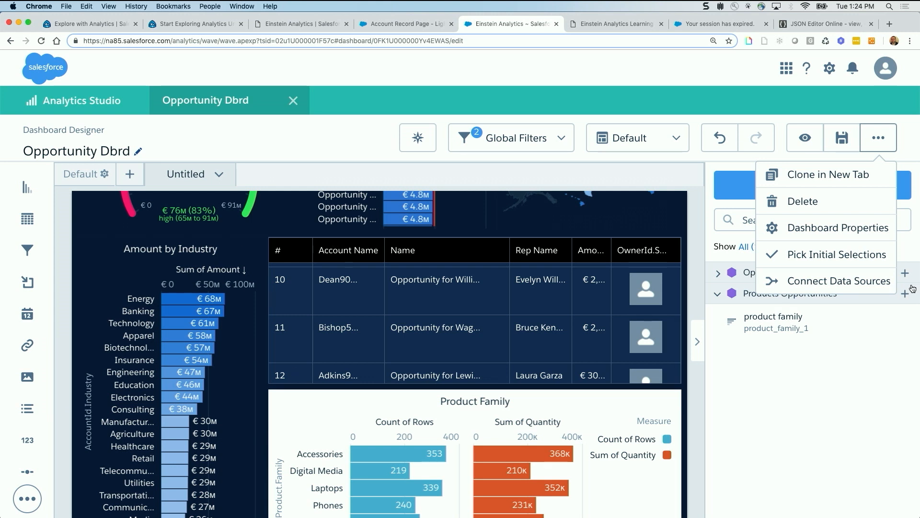
{"action": "left_click", "coordinate": [844, 282]}
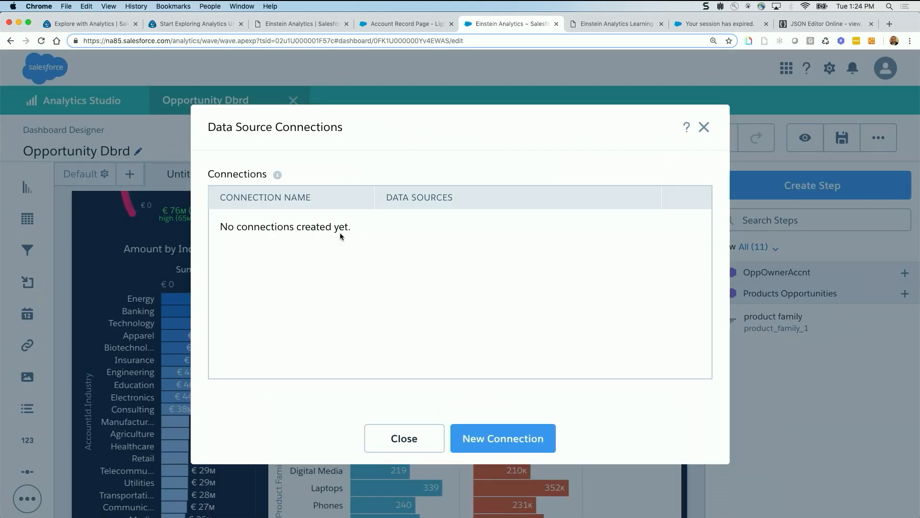
{"action": "left_click", "coordinate": [494, 436]}
{"action": "left_click", "coordinate": [393, 193]}
{"action": "type", "text": "connect on industry"}
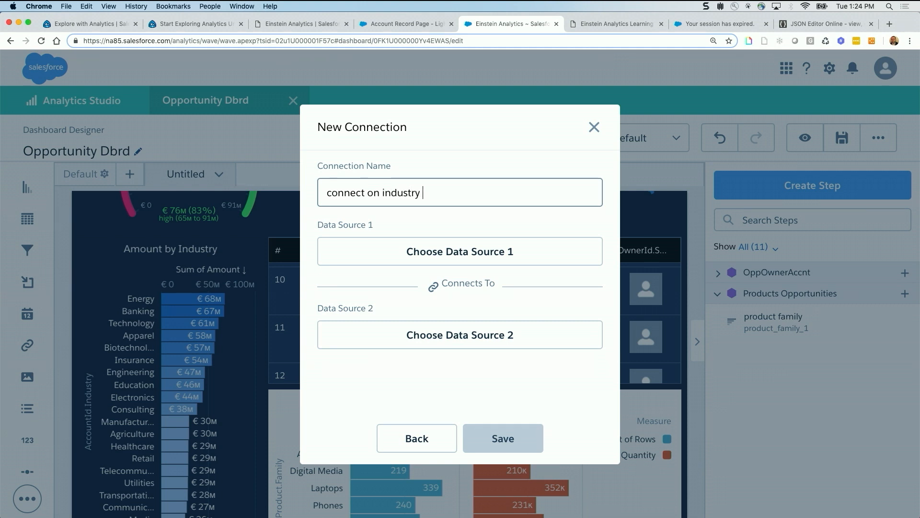
Step: Set the connection's first data source to the AccountId.Industry field of the OppOwnerAccnt dataset
{"action": "left_click", "coordinate": [451, 254]}
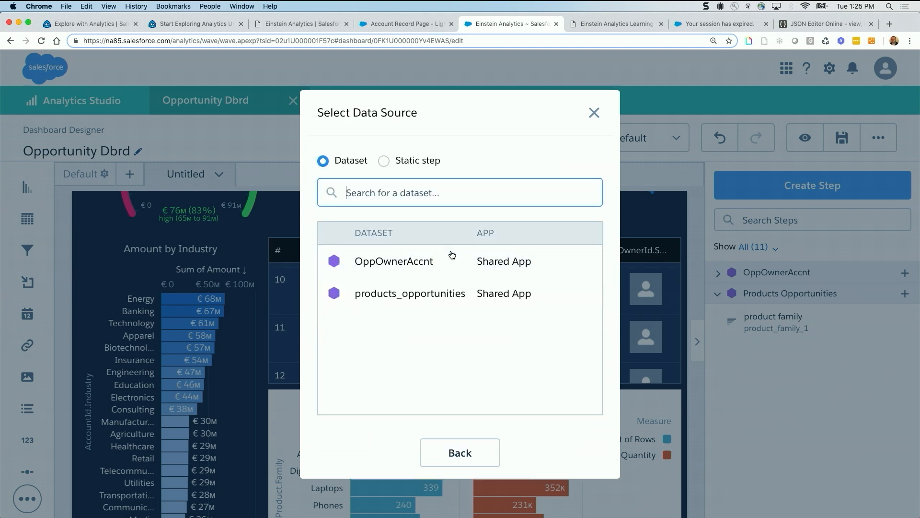
{"action": "left_click", "coordinate": [391, 265]}
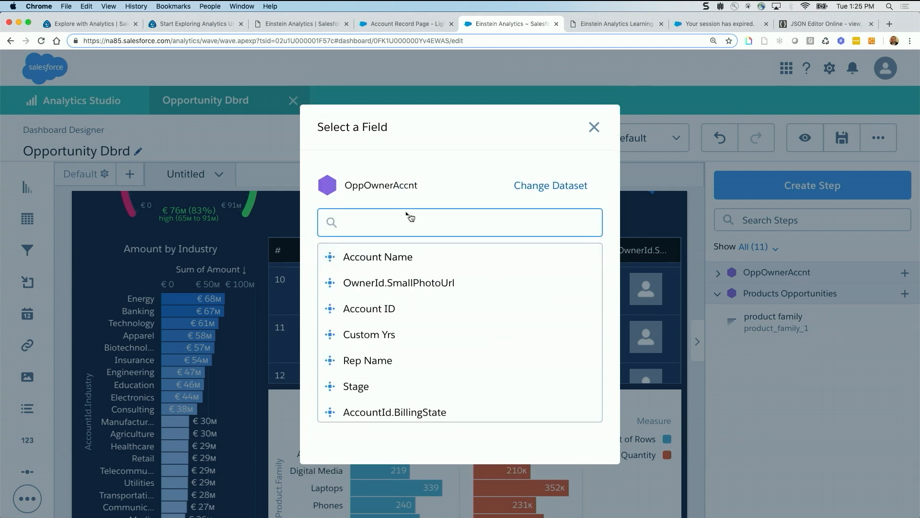
{"action": "type", "text": "indu"}
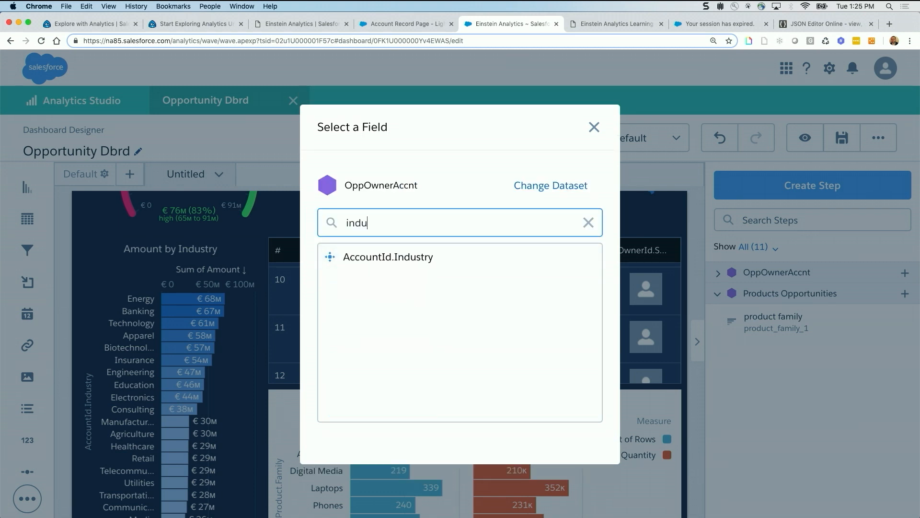
{"action": "left_click", "coordinate": [400, 256]}
Step: Set the second data source to Opportunity.Account.Industry from products_opportunities, then save the connection and close the connections dialog
{"action": "left_click", "coordinate": [430, 360]}
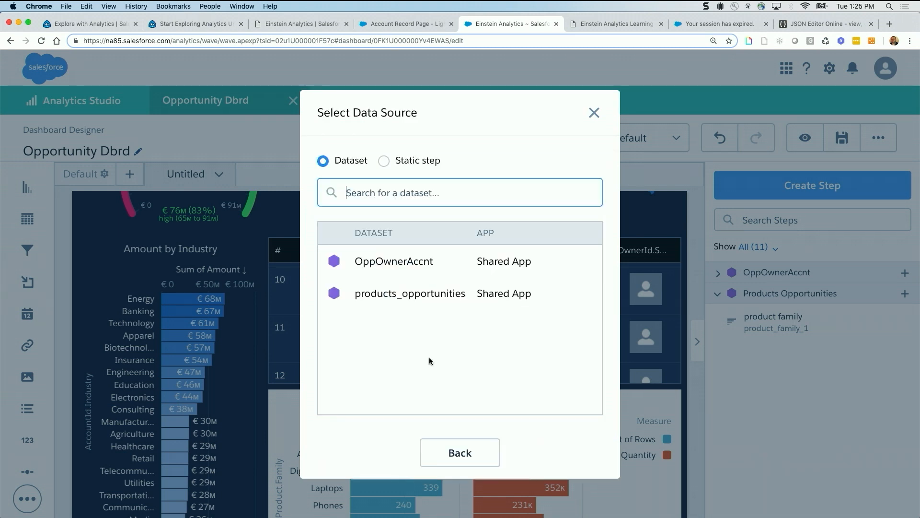
{"action": "left_click", "coordinate": [421, 297]}
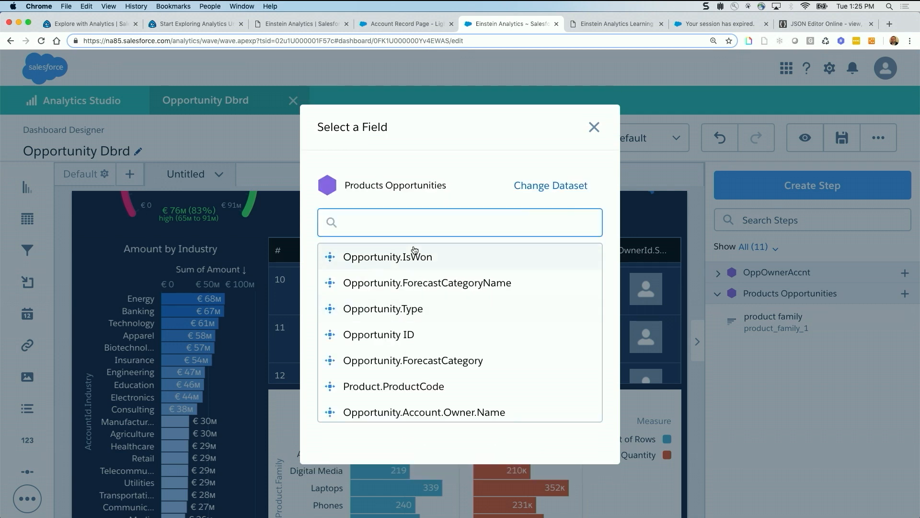
{"action": "type", "text": "indu"}
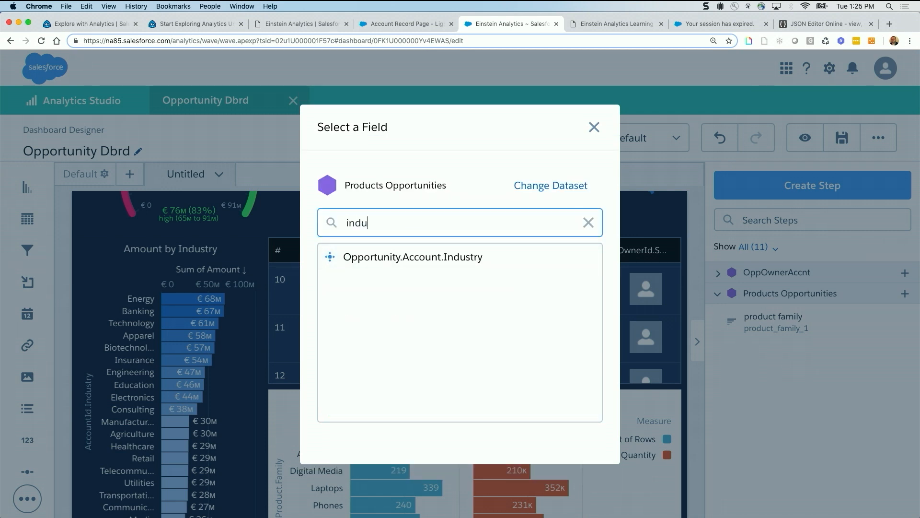
{"action": "left_click", "coordinate": [429, 261]}
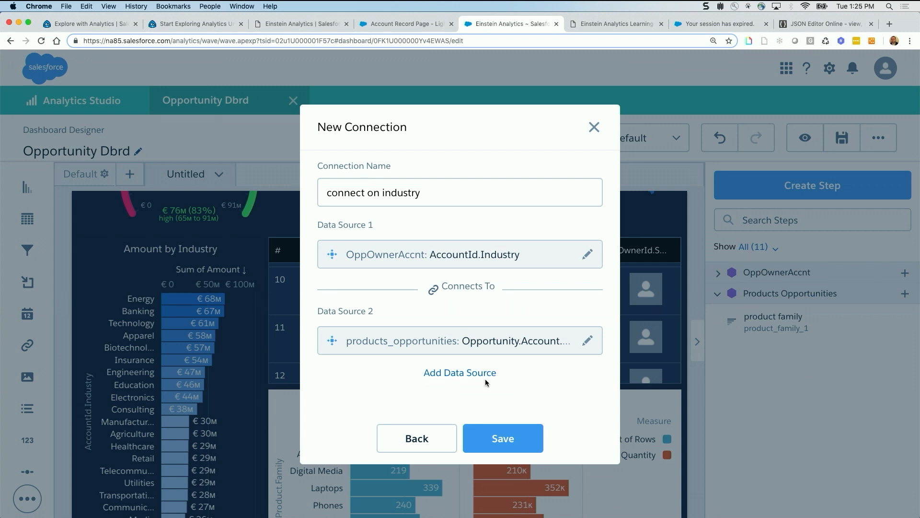
{"action": "left_click", "coordinate": [502, 438]}
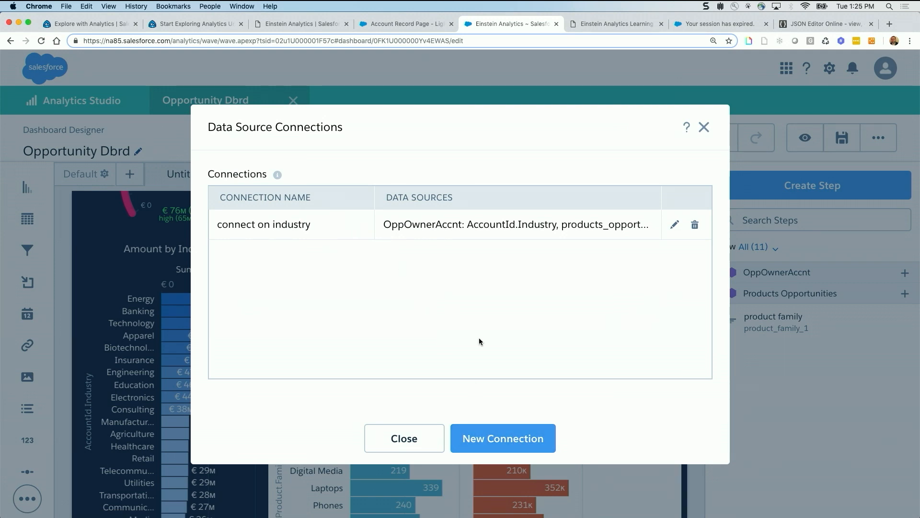
{"action": "left_click", "coordinate": [402, 439]}
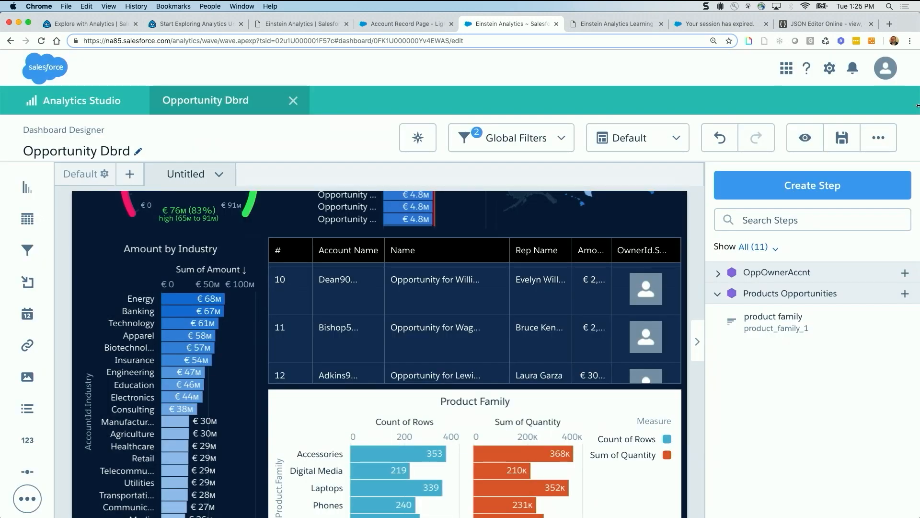
Step: Preview the dashboard and test the Product Family chart by filtering Amount by Industry by Energy and Retail, then clear the filter
{"action": "left_click", "coordinate": [819, 139]}
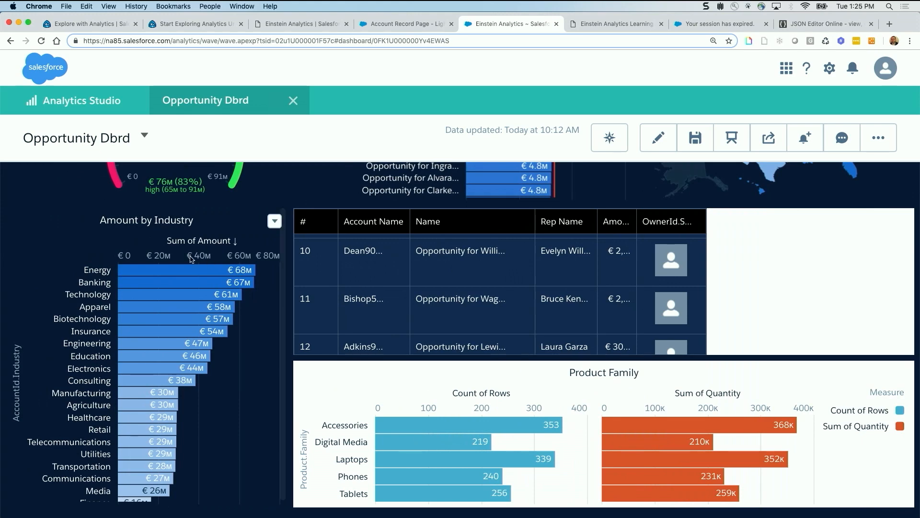
{"action": "mouse_move", "coordinate": [147, 274]}
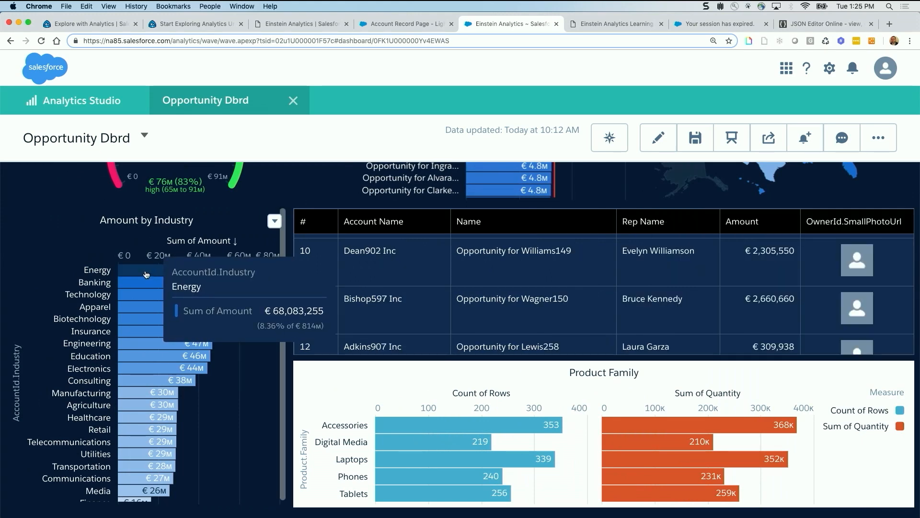
{"action": "left_click", "coordinate": [146, 275]}
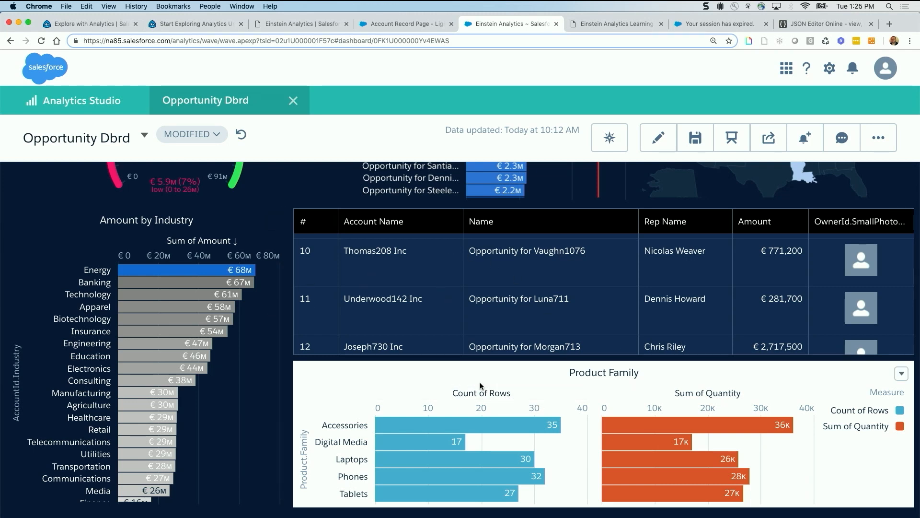
{"action": "mouse_move", "coordinate": [180, 285]}
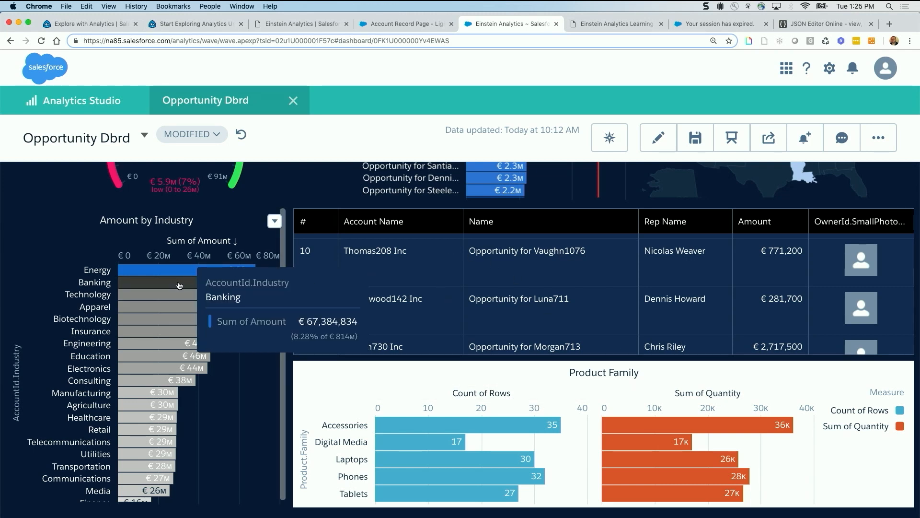
{"action": "left_click", "coordinate": [185, 427]}
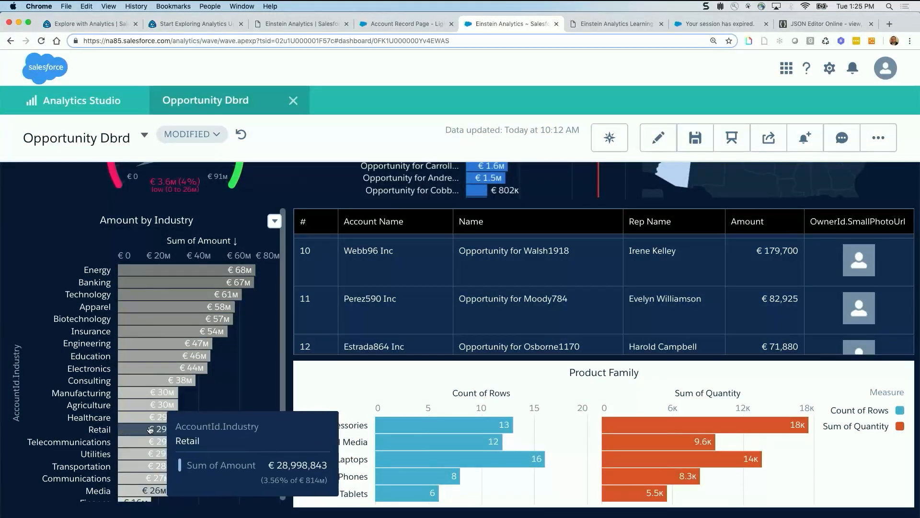
{"action": "left_click", "coordinate": [147, 429]}
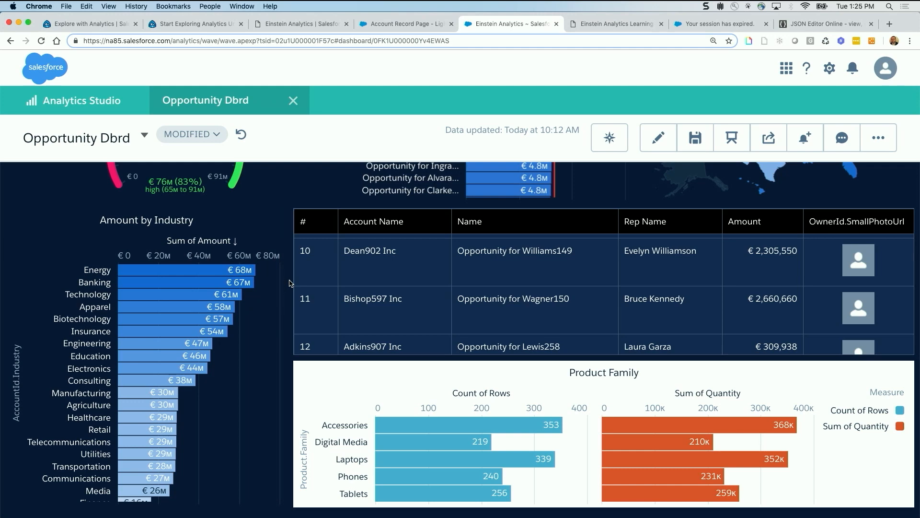
Step: Filter the dashboard by a single opportunity in the opportunity bar chart to check the Product Family chart's response
{"action": "scroll", "coordinate": [289, 284], "scroll_direction": "up", "scroll_amount": 2}
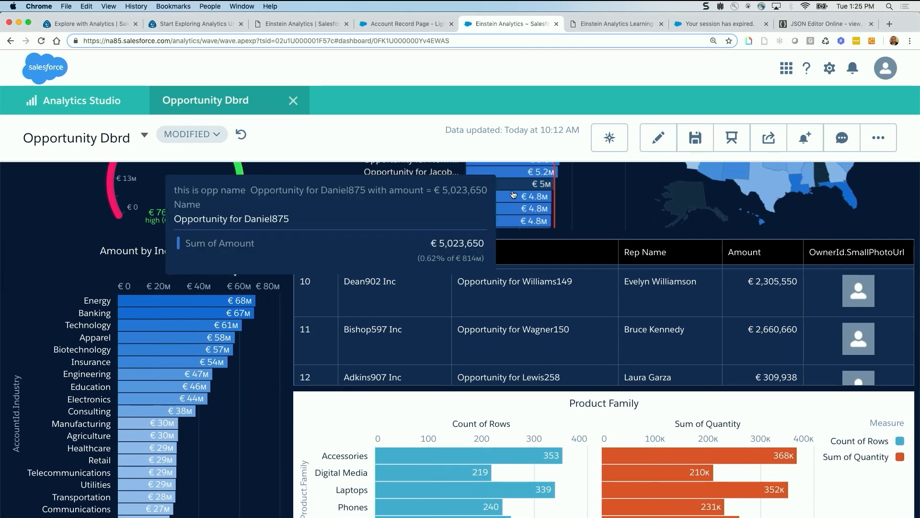
{"action": "mouse_move", "coordinate": [509, 197]}
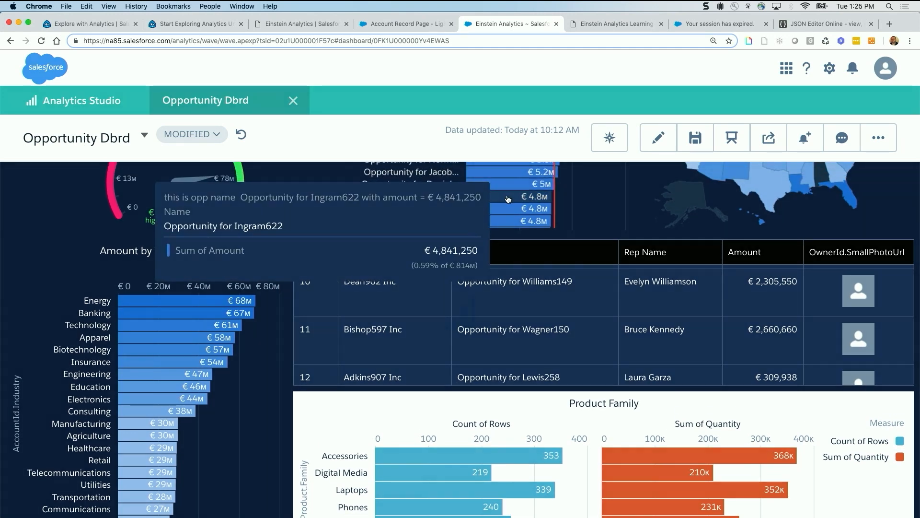
{"action": "left_click", "coordinate": [508, 198]}
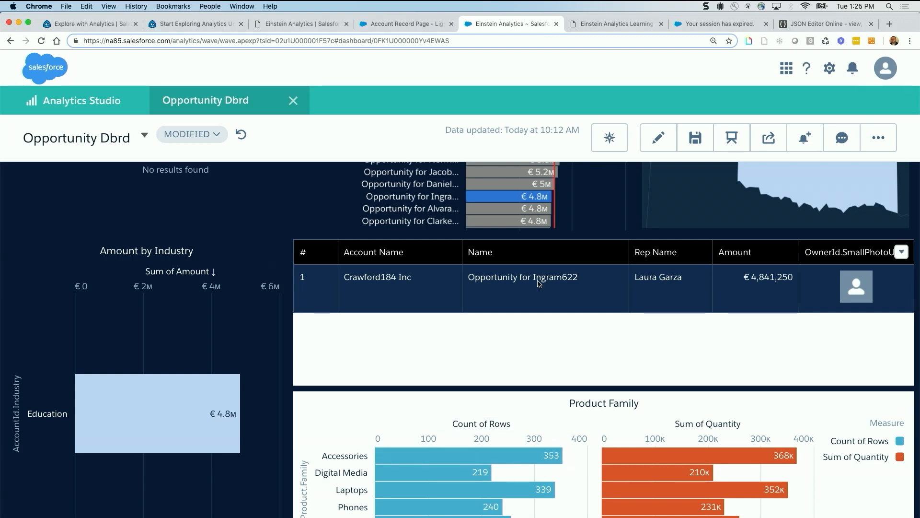
{"action": "mouse_move", "coordinate": [516, 199]}
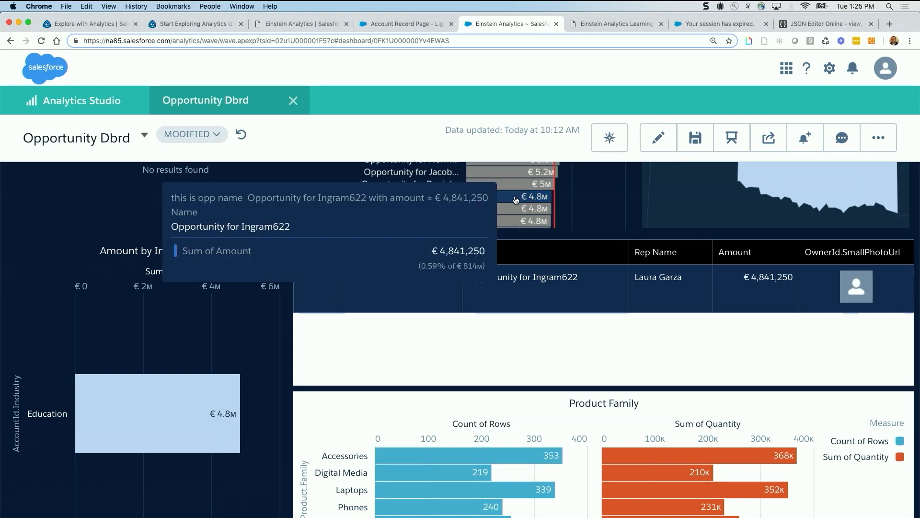
Step: Return to editing and start another data source connection named "connect on opp name"
{"action": "left_click", "coordinate": [659, 141]}
{"action": "left_click", "coordinate": [878, 138]}
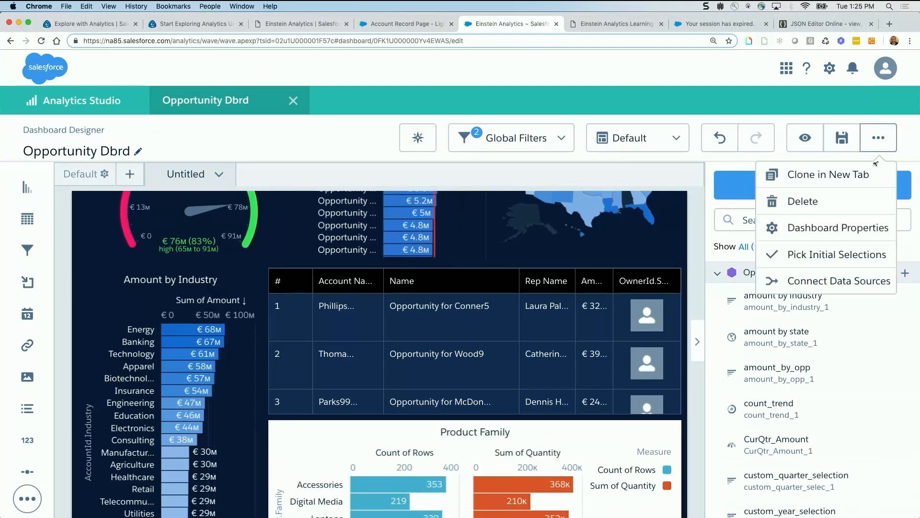
{"action": "left_click", "coordinate": [861, 288]}
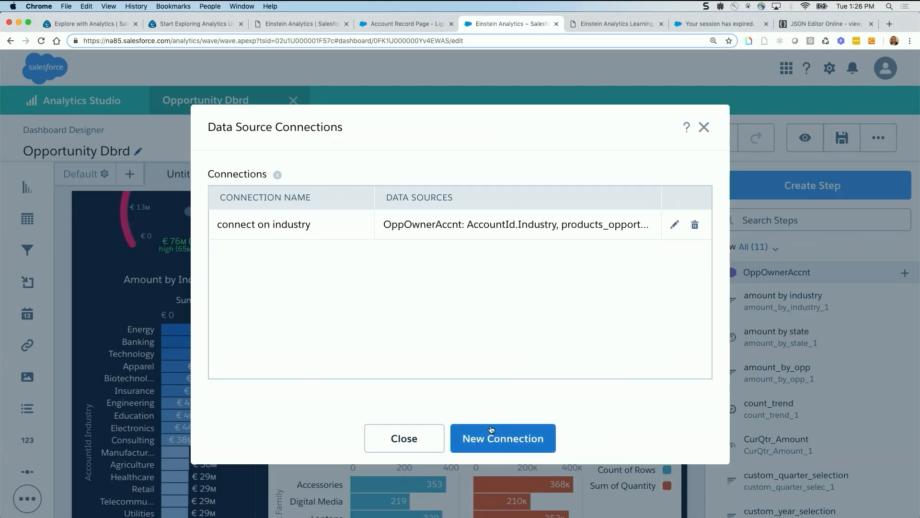
{"action": "left_click", "coordinate": [472, 440]}
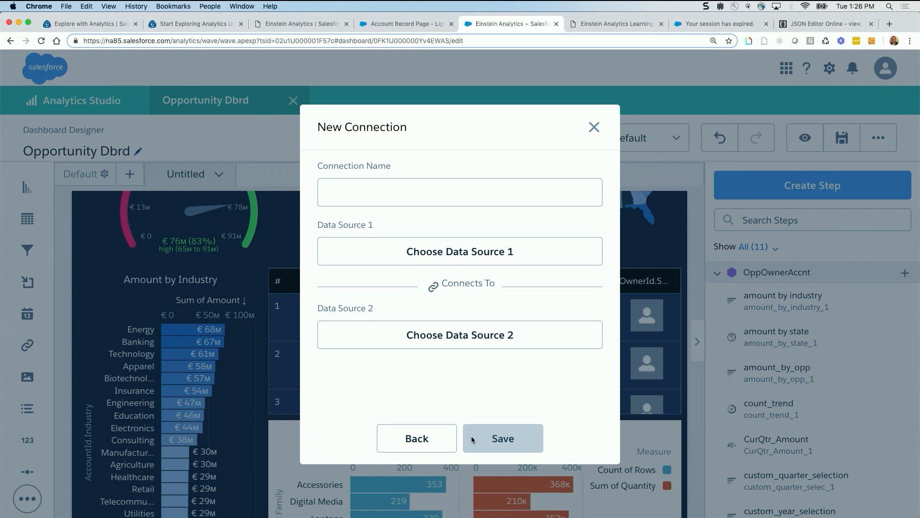
{"action": "type", "text": "connect on opp name"}
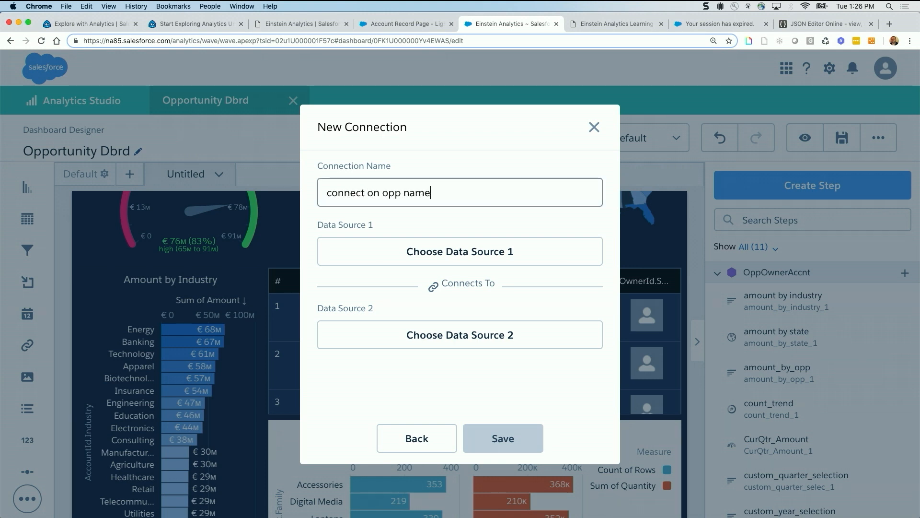
Step: Set the first data source of the opportunity-name connection to the Name field of the OppOwnerAccnt dataset
{"action": "left_click", "coordinate": [437, 253]}
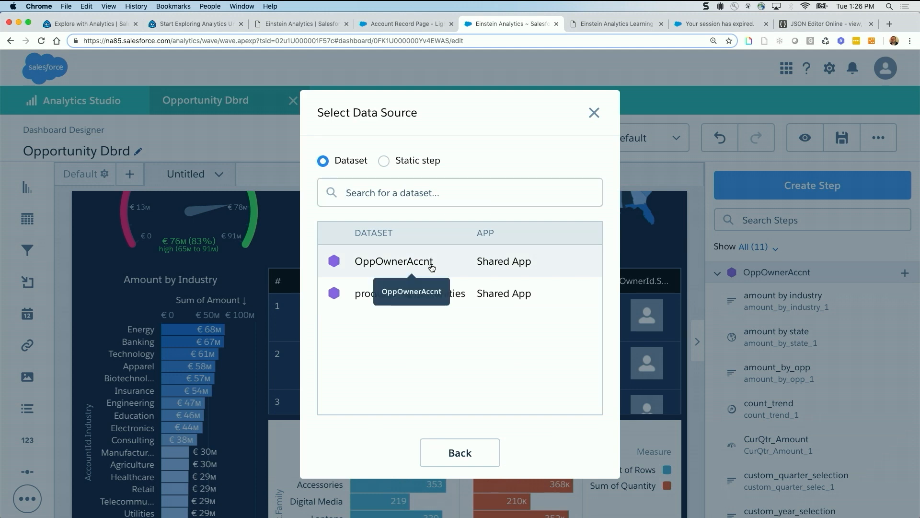
{"action": "left_click", "coordinate": [428, 263]}
{"action": "type", "text": "name"}
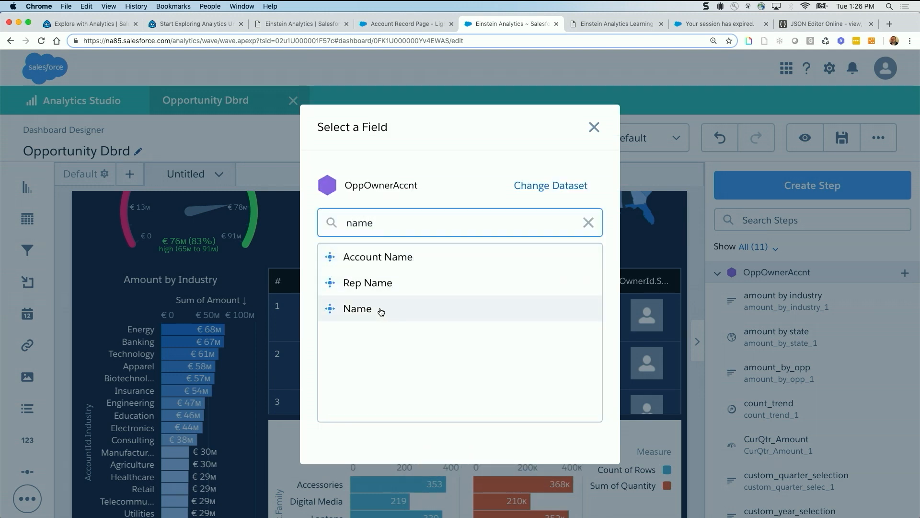
{"action": "left_click", "coordinate": [369, 309]}
Step: Set the second data source to the Opportunity.Name field of products_opportunities, save the connection, and close the connections dialog
{"action": "left_click", "coordinate": [417, 350]}
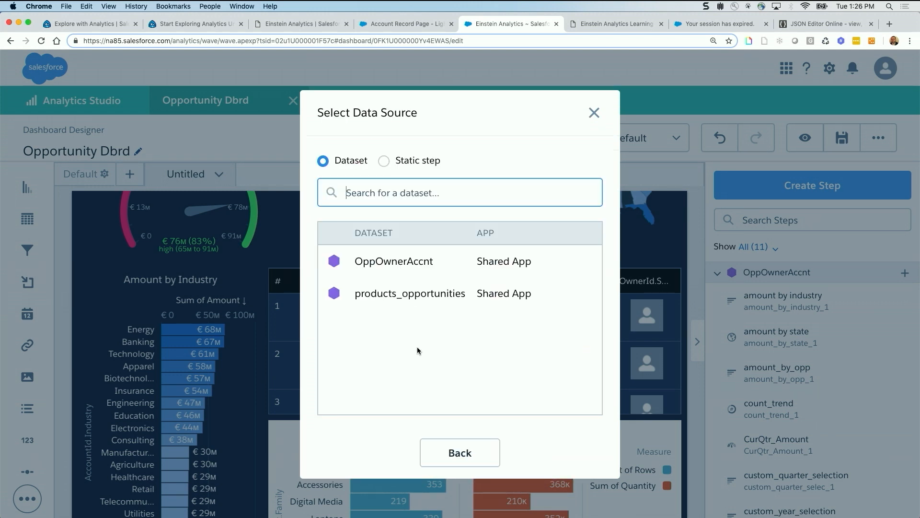
{"action": "left_click", "coordinate": [422, 309]}
{"action": "type", "text": "name"}
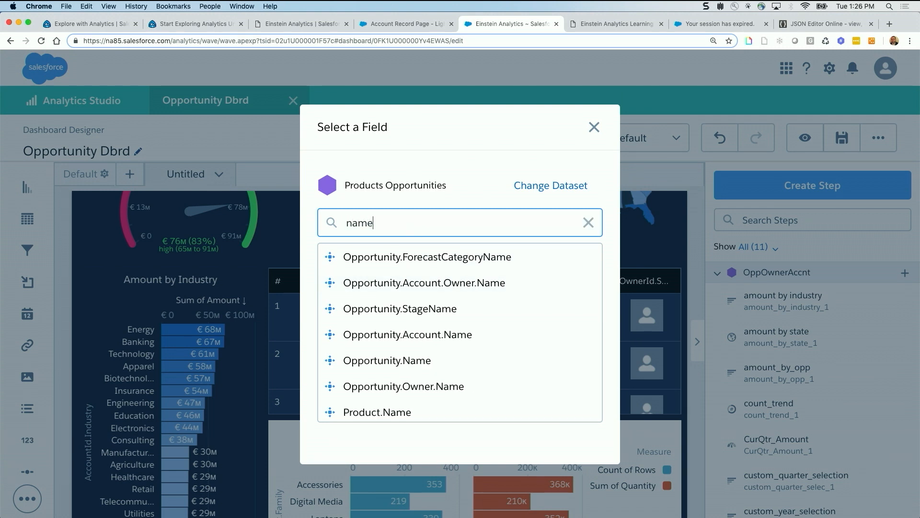
{"action": "left_click", "coordinate": [390, 359]}
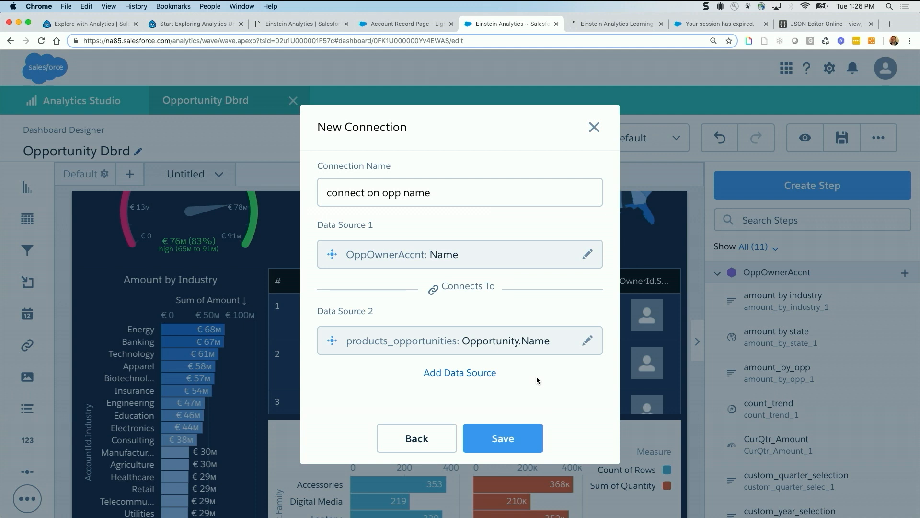
{"action": "left_click", "coordinate": [516, 436]}
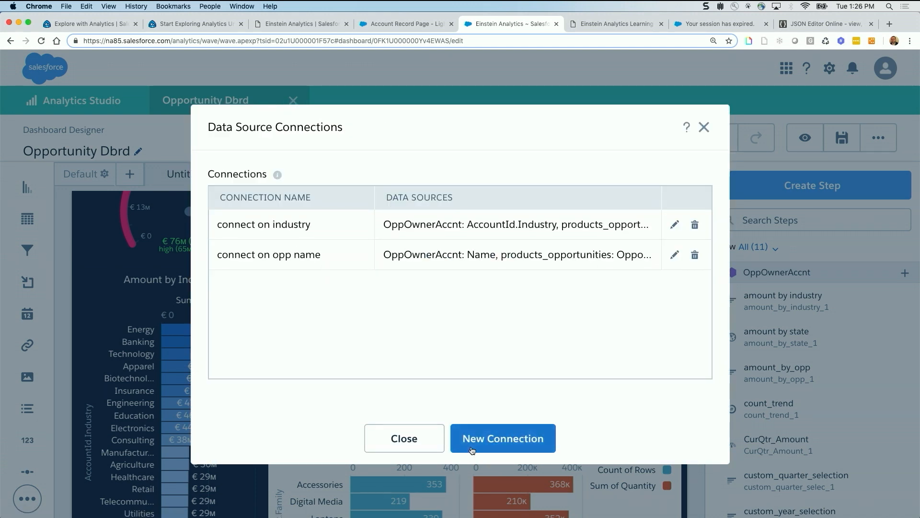
{"action": "left_click", "coordinate": [404, 438]}
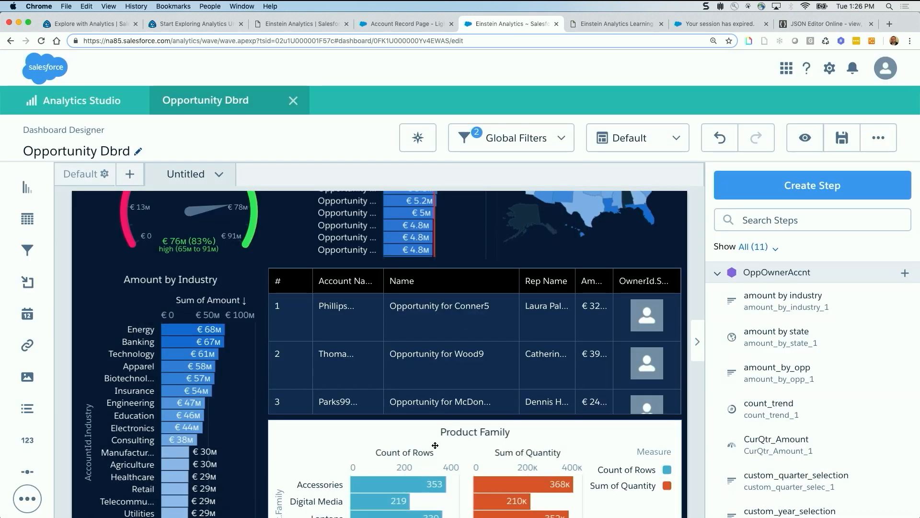
Step: Preview the dashboard and test the Product Family chart by filtering Amount by Opp to one opportunity, then clear the filter
{"action": "left_click", "coordinate": [805, 138]}
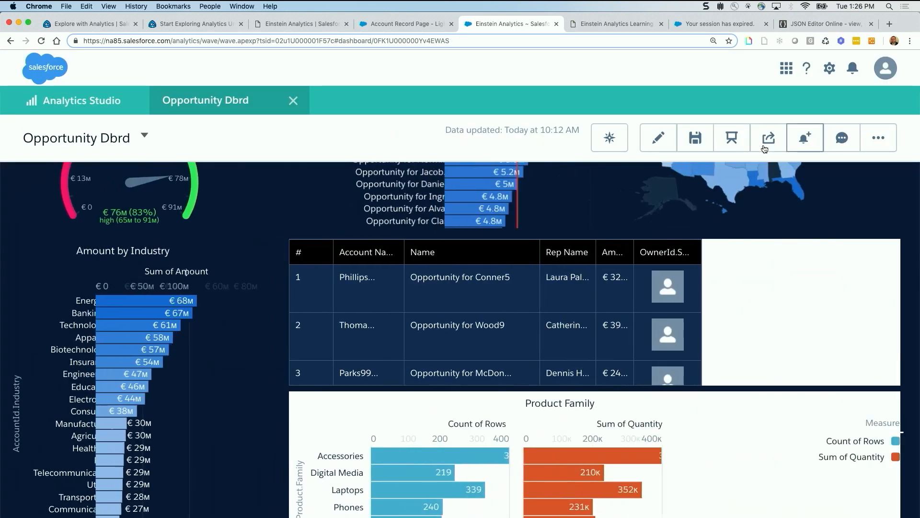
{"action": "left_click", "coordinate": [490, 196]}
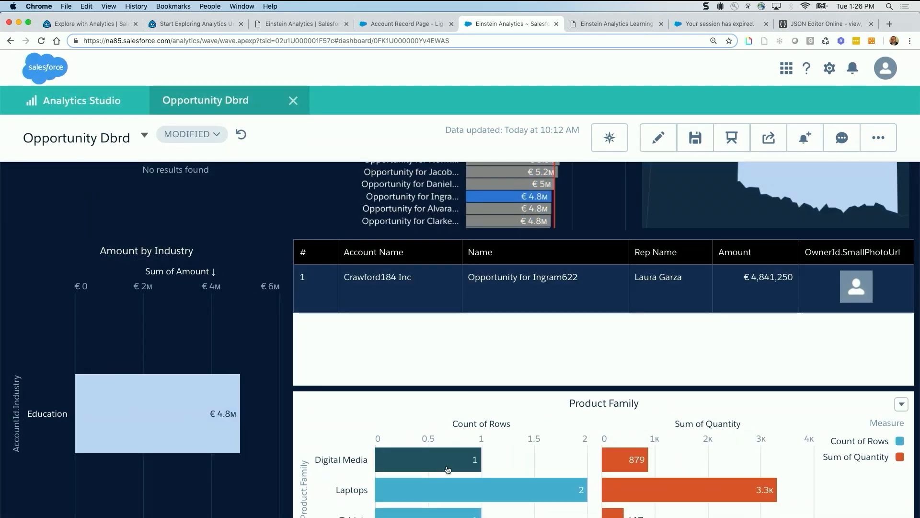
{"action": "left_click", "coordinate": [501, 201]}
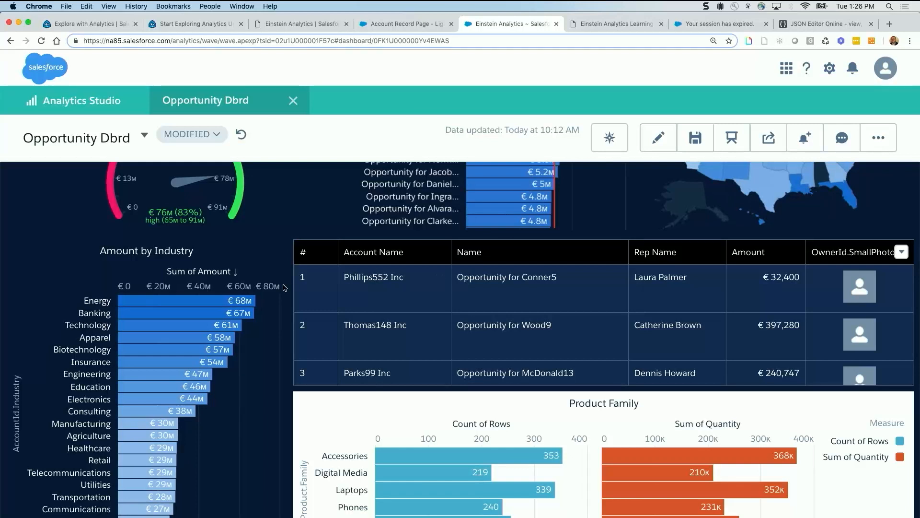
Step: Examine the whole dashboard at a smaller zoom, from the header with the logo through to the Product Family chart
{"action": "scroll", "coordinate": [290, 255], "scroll_direction": "up", "scroll_amount": 2}
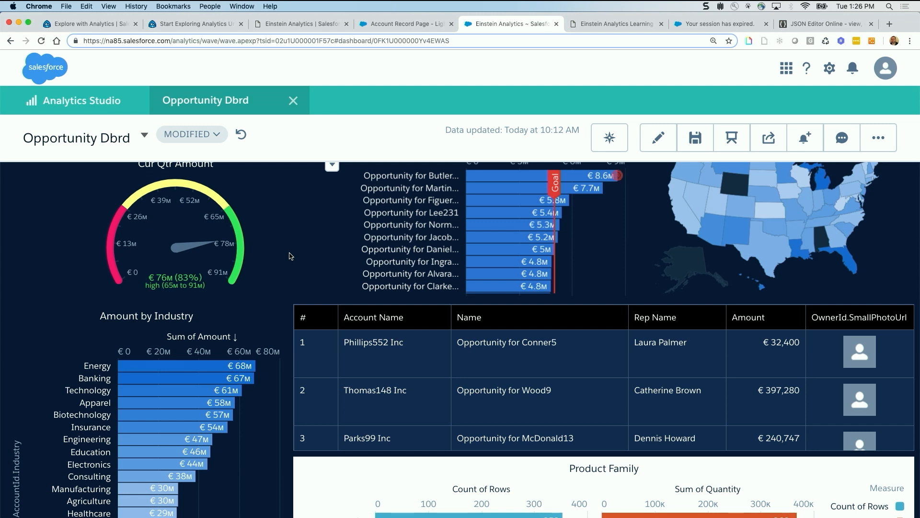
{"action": "scroll", "coordinate": [290, 256], "scroll_direction": "down", "scroll_amount": 2}
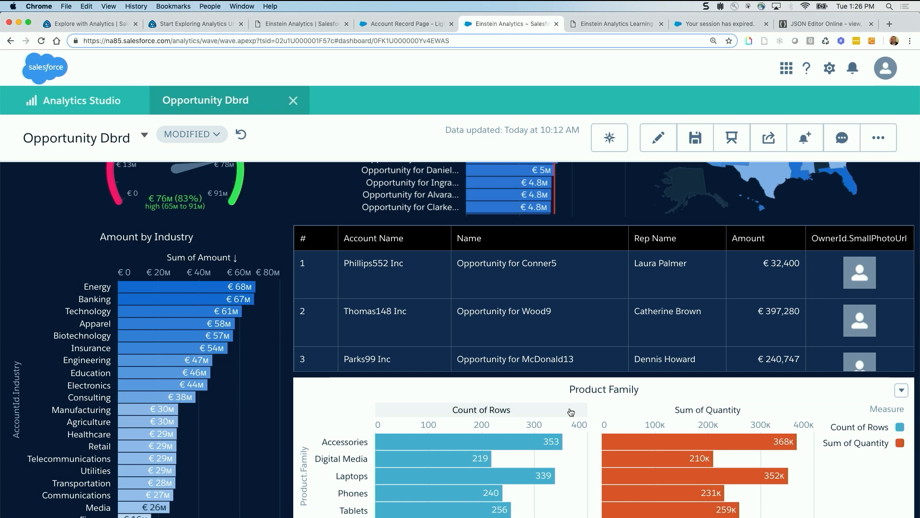
{"action": "scroll", "coordinate": [573, 409], "scroll_direction": "up", "scroll_amount": 5}
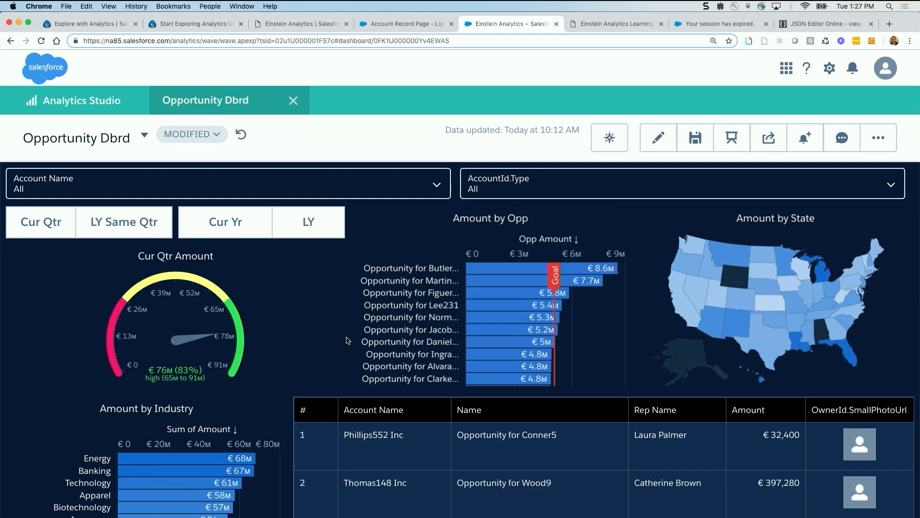
{"action": "key", "text": "super+minus"}
{"action": "key", "text": "super+minus"}
{"action": "key", "text": "super+minus"}
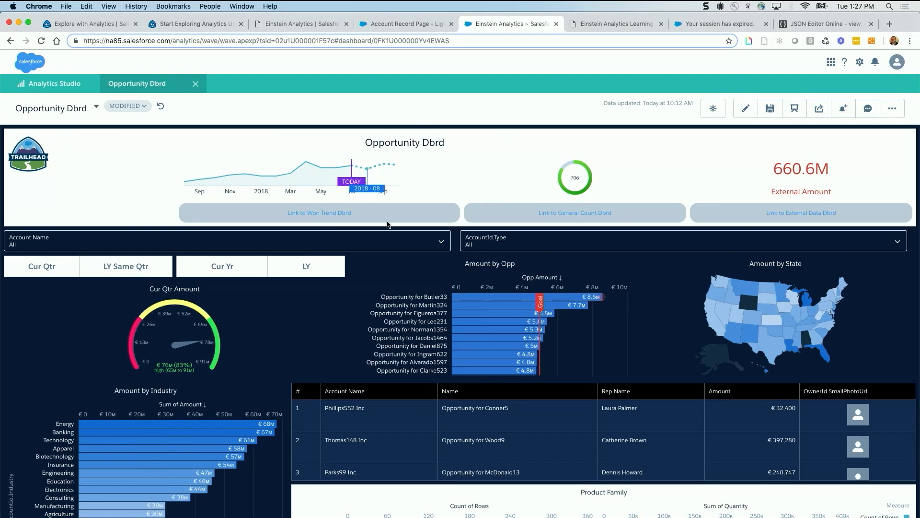
{"action": "scroll", "coordinate": [301, 369], "scroll_direction": "down", "scroll_amount": 2}
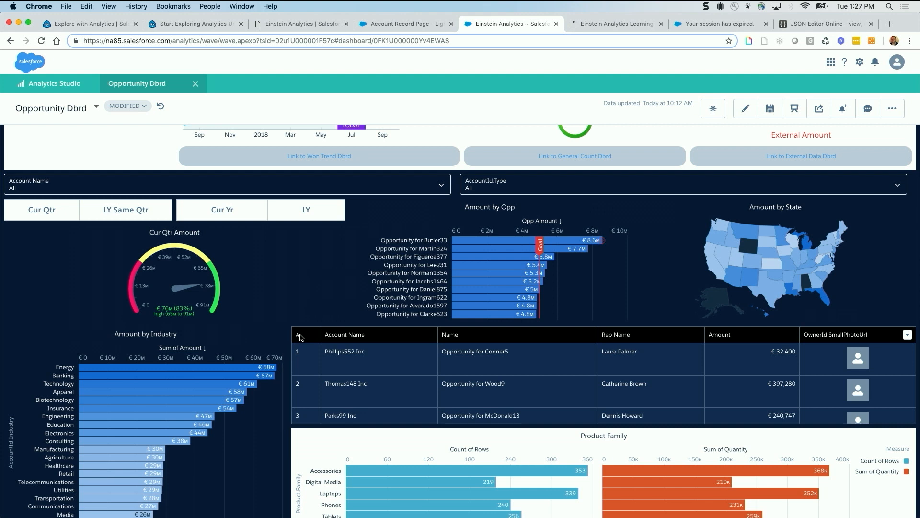
{"action": "scroll", "coordinate": [287, 335], "scroll_direction": "up", "scroll_amount": 2}
{"action": "scroll", "coordinate": [287, 335], "scroll_direction": "up", "scroll_amount": 1}
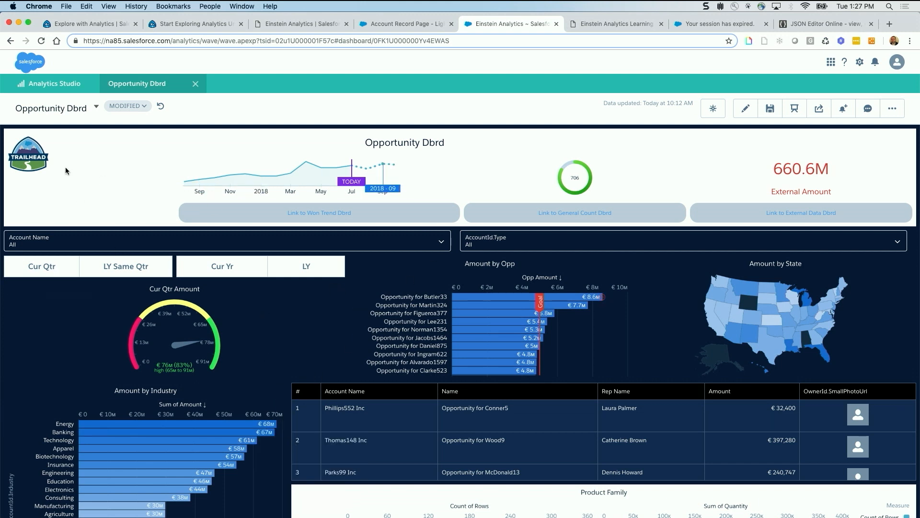
{"action": "scroll", "coordinate": [288, 432], "scroll_direction": "down", "scroll_amount": 2}
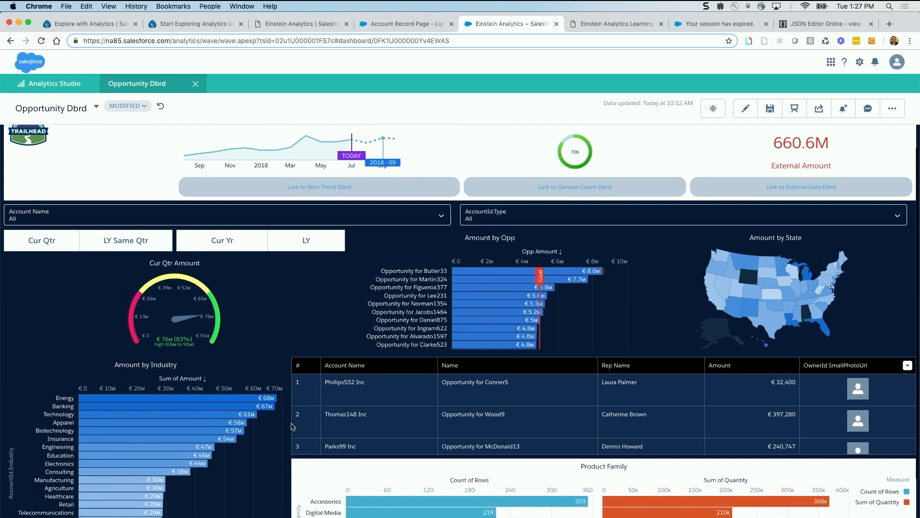
{"action": "mouse_move", "coordinate": [647, 488]}
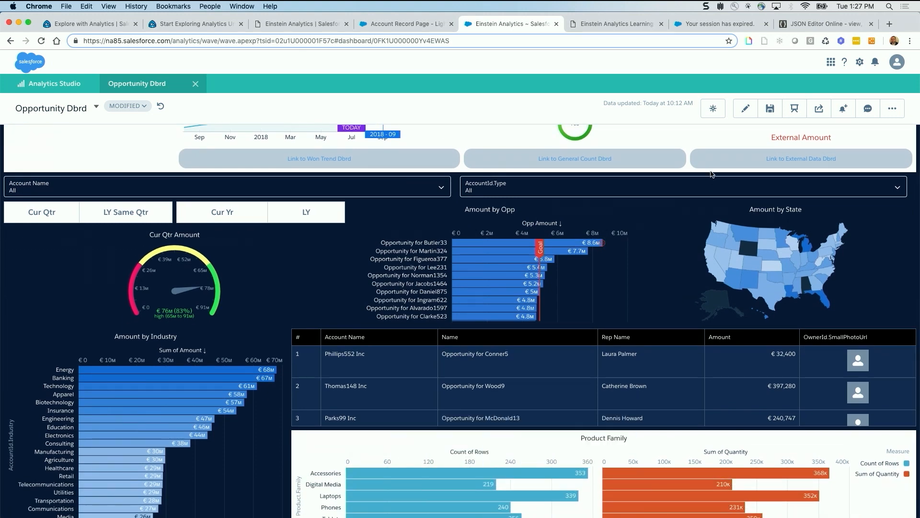
Step: Return to editing the dashboard and place a date widget in the header directly below the Trailhead logo
{"action": "left_click", "coordinate": [746, 109]}
{"action": "key", "text": "super+equal"}
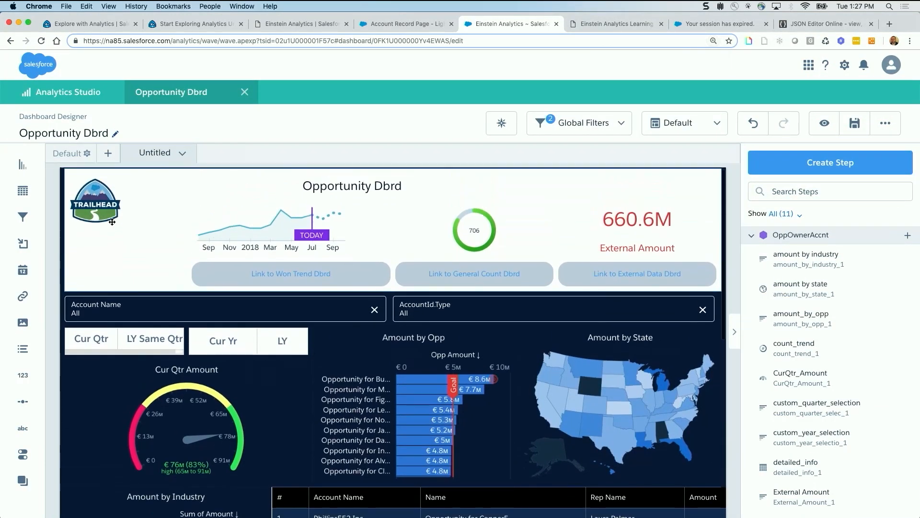
{"action": "left_click_drag", "start_coordinate": [23, 270], "coordinate": [122, 257]}
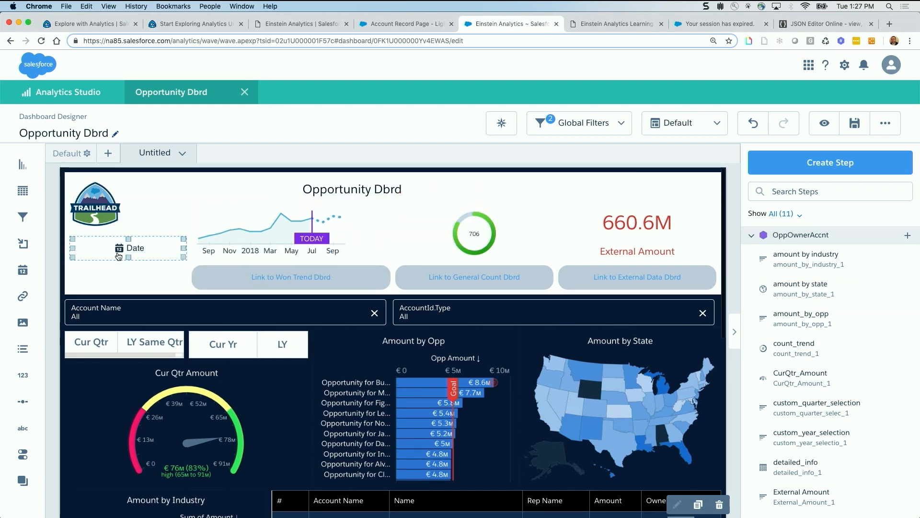
{"action": "left_click", "coordinate": [128, 260]}
Step: Bind the new date widget to the Close Date field of the OppOwnerAccnt dataset
{"action": "double_click", "coordinate": [101, 248]}
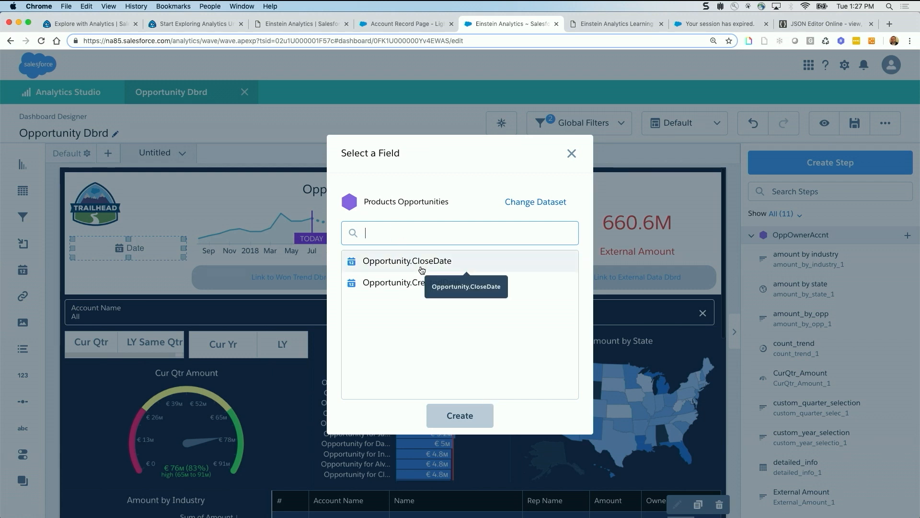
{"action": "left_click", "coordinate": [534, 204]}
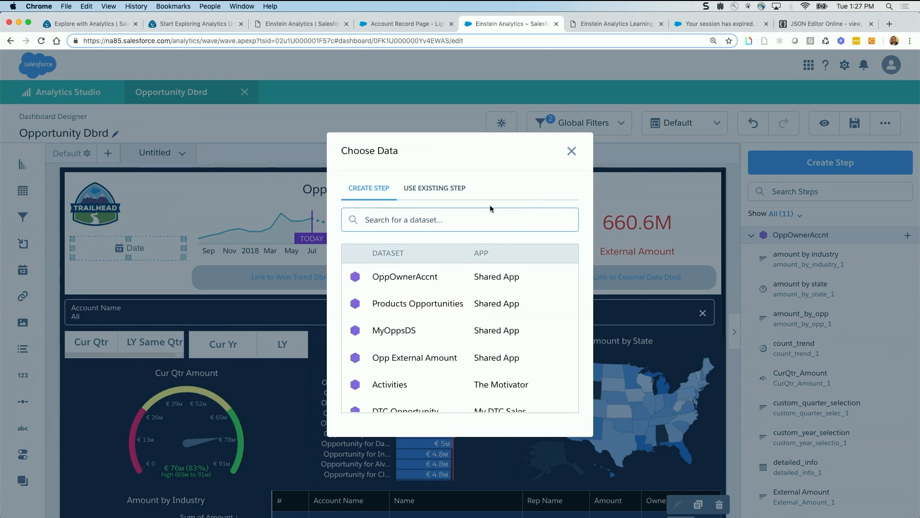
{"action": "left_click", "coordinate": [411, 287]}
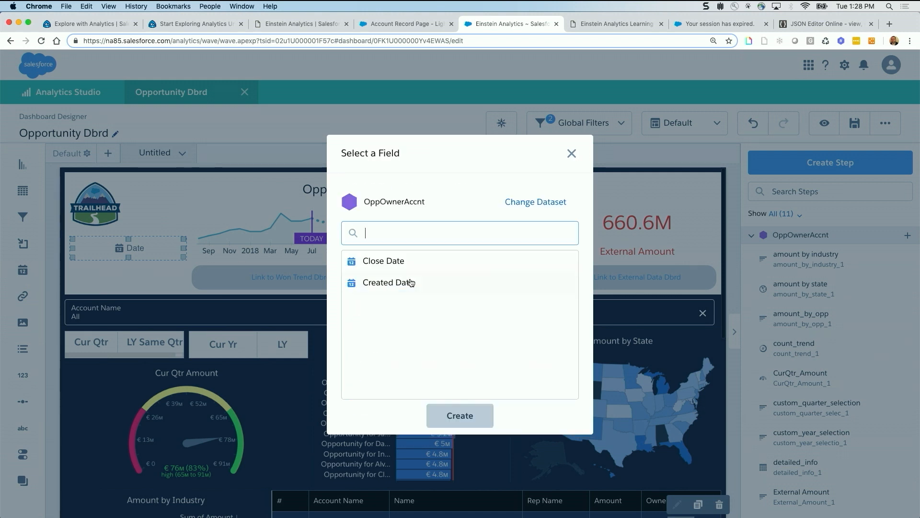
{"action": "left_click", "coordinate": [387, 262]}
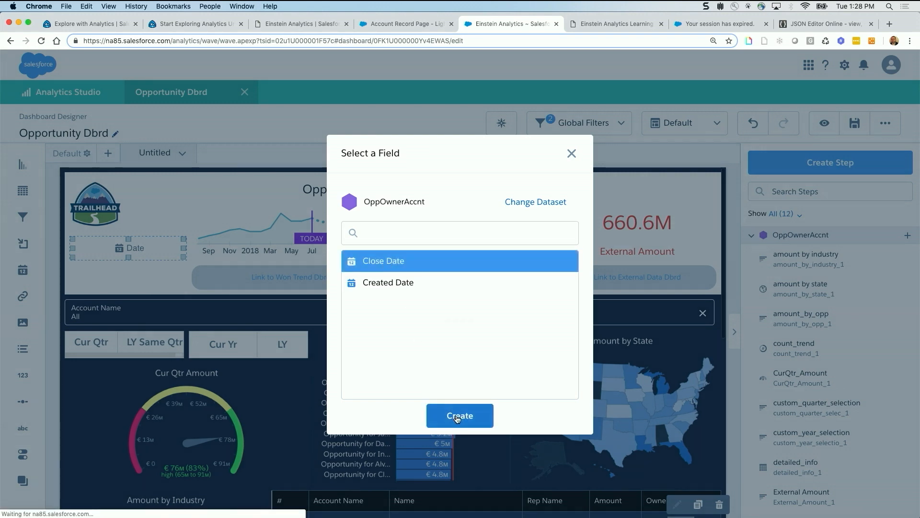
{"action": "left_click", "coordinate": [458, 416]}
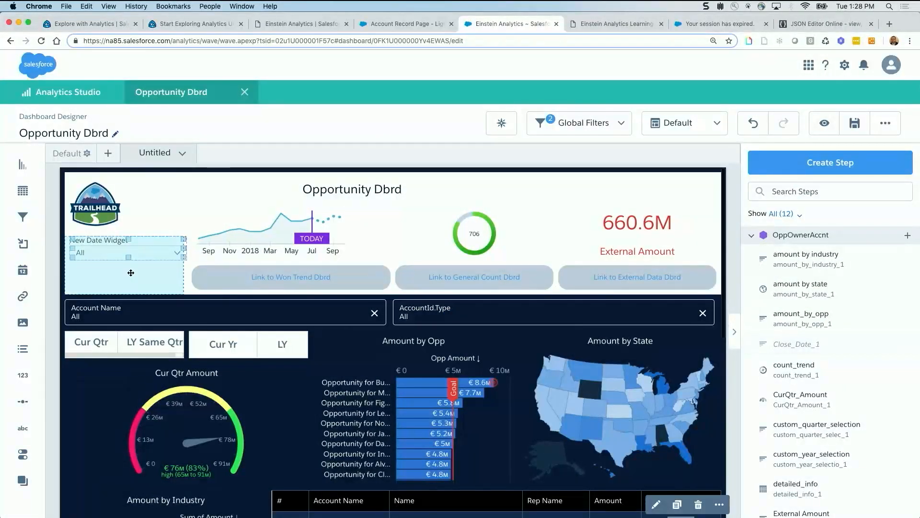
Step: Enlarge the date widget to fill the space below the logo and title it "Close Date"
{"action": "left_click", "coordinate": [131, 275]}
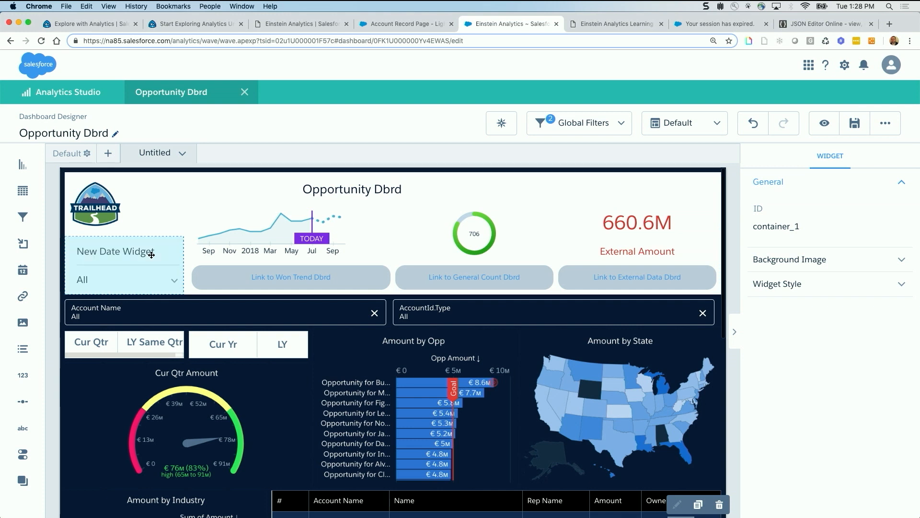
{"action": "left_click", "coordinate": [126, 259]}
{"action": "triple_click", "coordinate": [796, 266]}
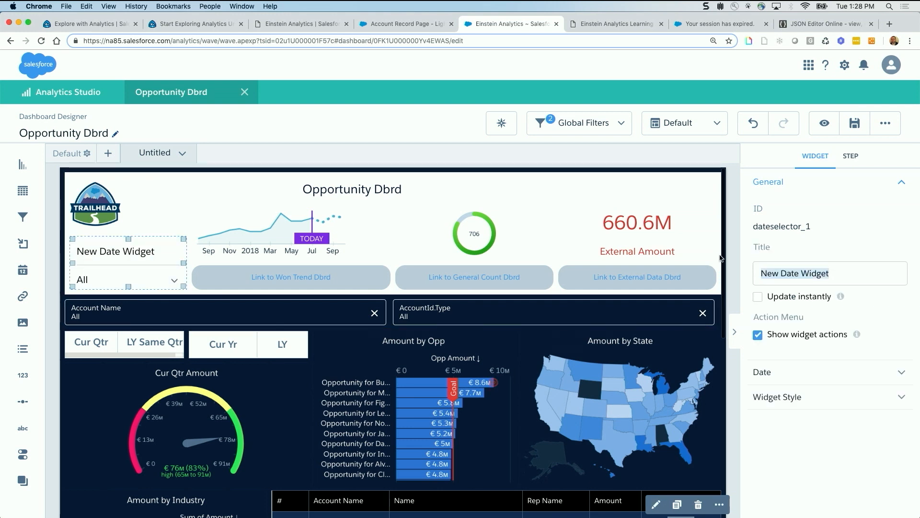
{"action": "type", "text": "Close Date"}
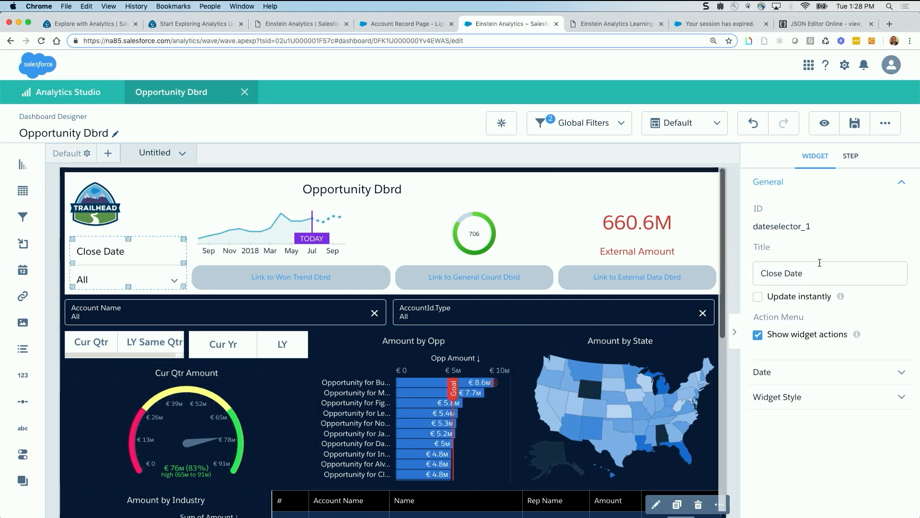
Step: Preview the dashboard and review the Close Date widget's period options and the charts down to Product Family
{"action": "left_click", "coordinate": [826, 126]}
{"action": "scroll", "coordinate": [460, 326], "scroll_direction": "down", "scroll_amount": 2}
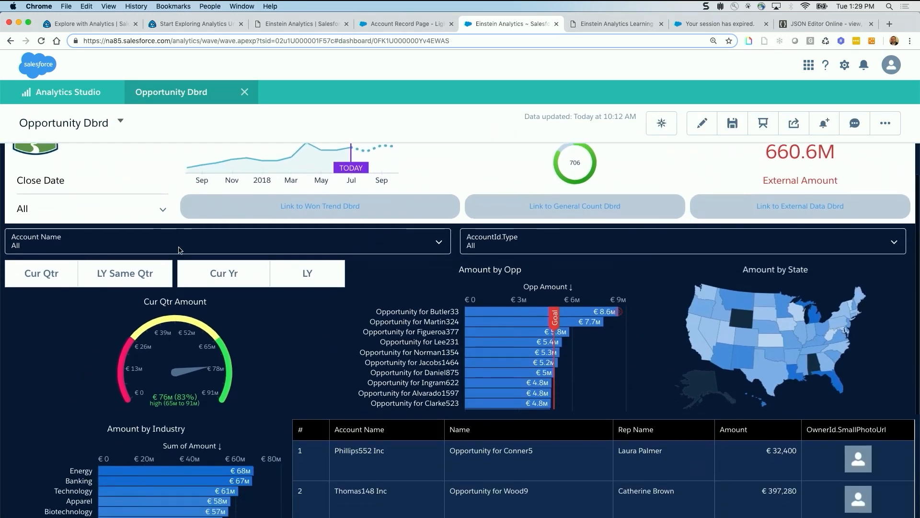
{"action": "left_click", "coordinate": [163, 208]}
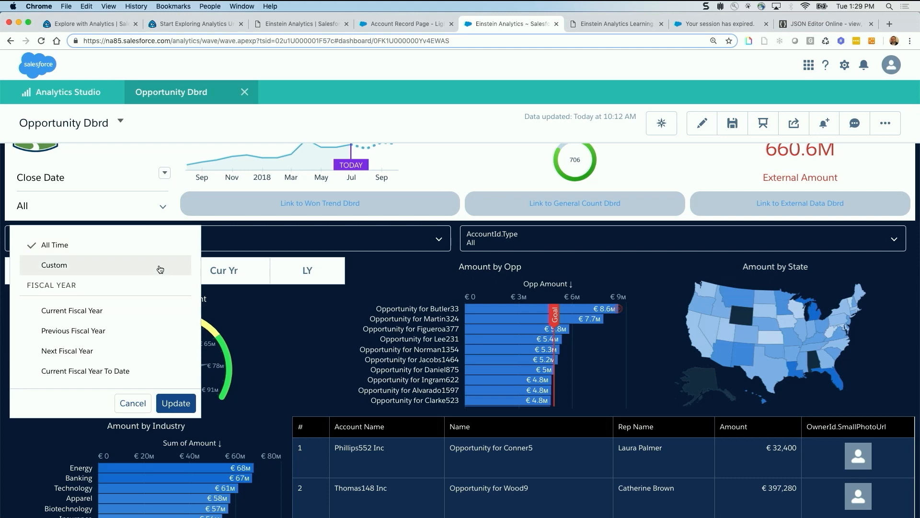
{"action": "left_click", "coordinate": [177, 194]}
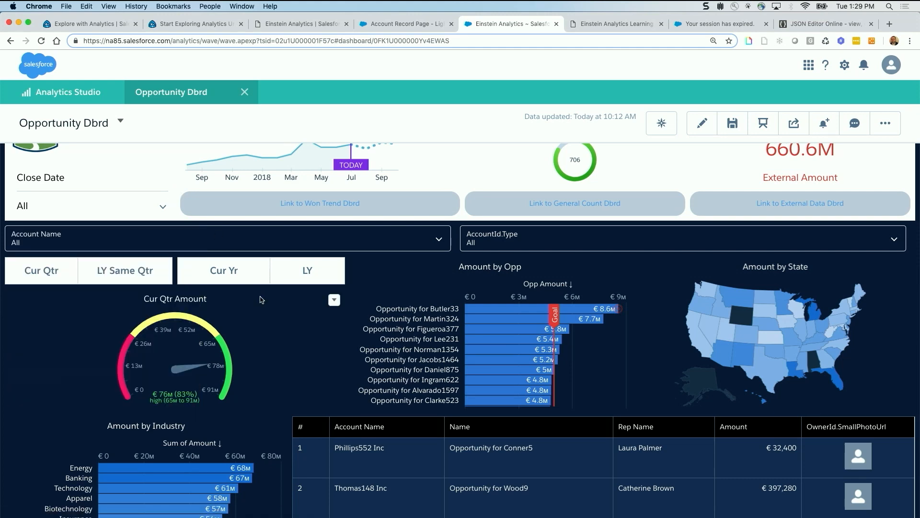
{"action": "scroll", "coordinate": [536, 449], "scroll_direction": "down", "scroll_amount": 3}
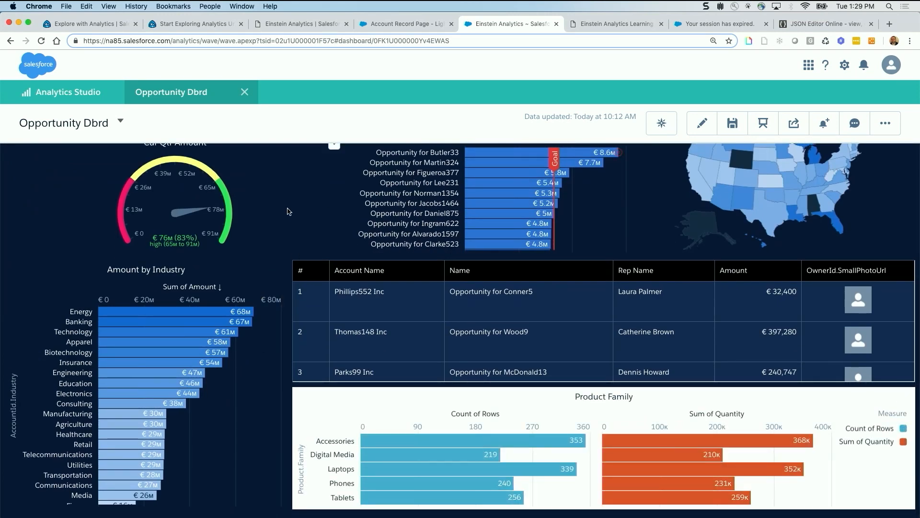
{"action": "scroll", "coordinate": [288, 211], "scroll_direction": "up", "scroll_amount": 2}
{"action": "scroll", "coordinate": [288, 212], "scroll_direction": "up", "scroll_amount": 1}
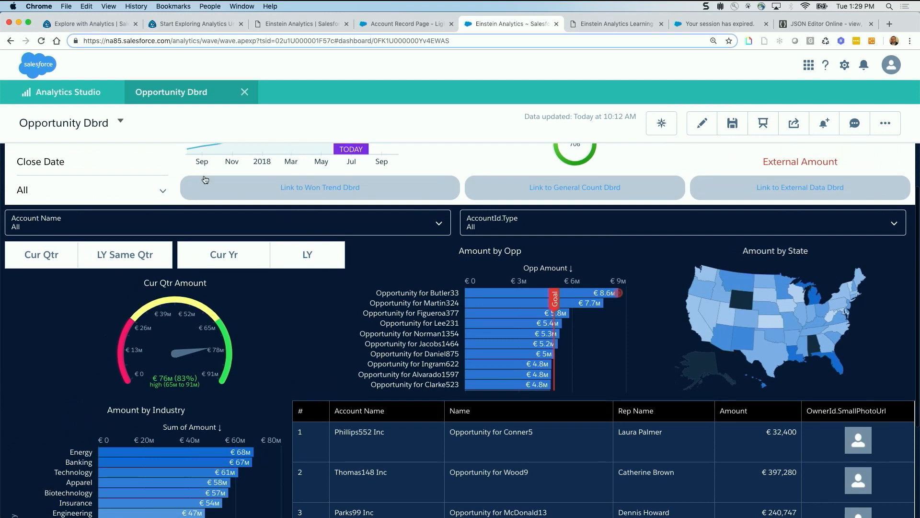
Step: Filter the dashboard by a Close Date in the Current Quarter of the calendar year
{"action": "left_click", "coordinate": [164, 193]}
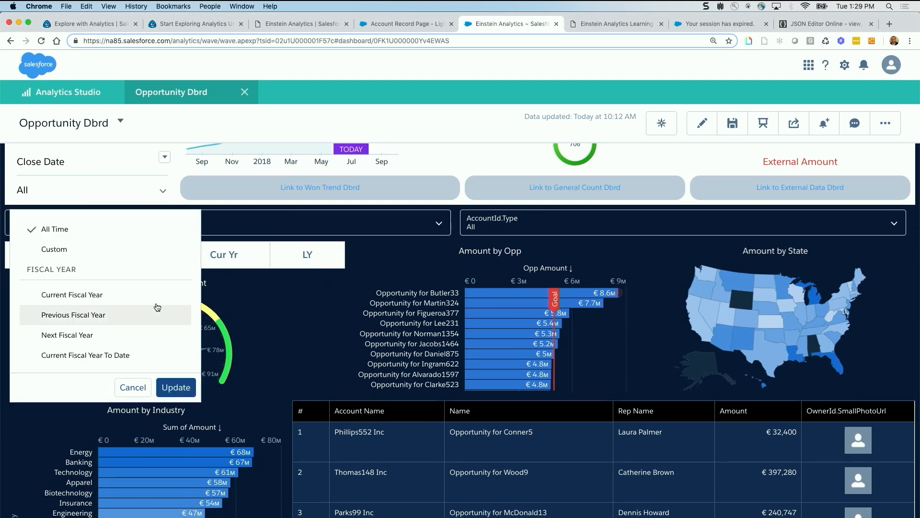
{"action": "scroll", "coordinate": [123, 313], "scroll_direction": "down", "scroll_amount": 3}
{"action": "scroll", "coordinate": [124, 313], "scroll_direction": "down", "scroll_amount": 10}
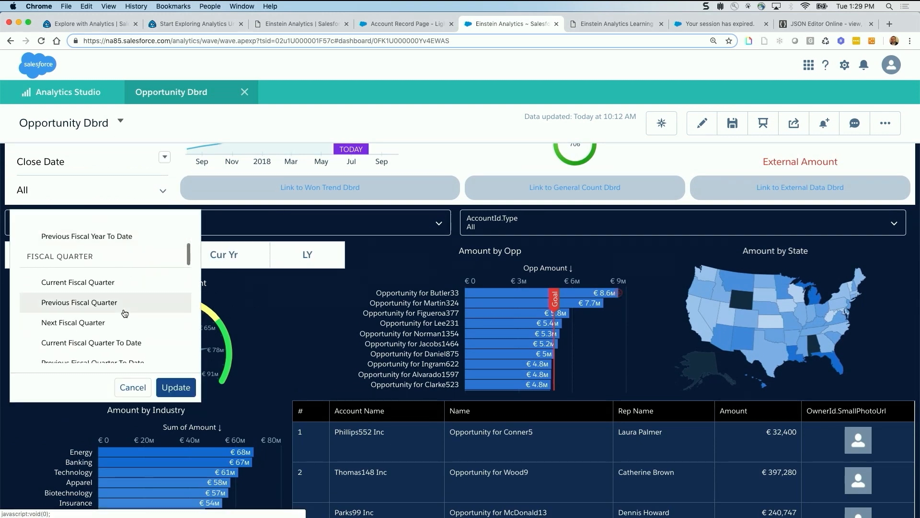
{"action": "scroll", "coordinate": [123, 313], "scroll_direction": "down", "scroll_amount": 2}
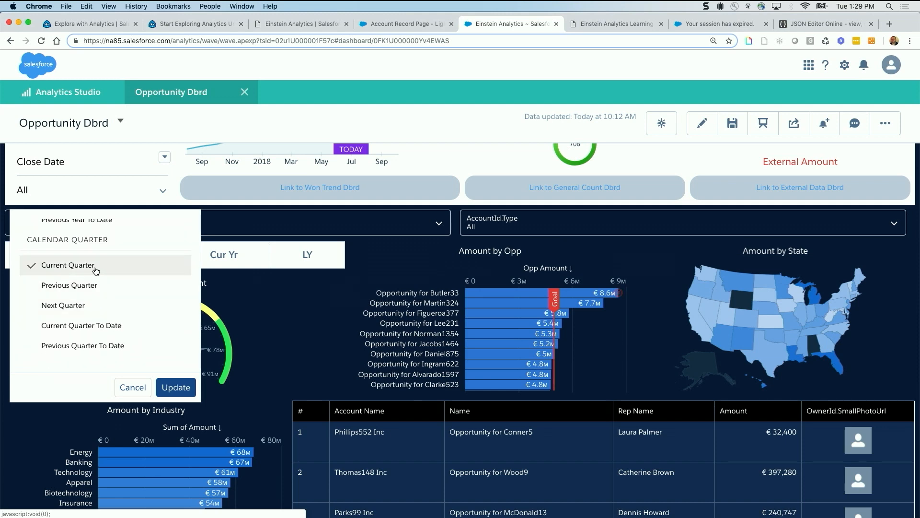
{"action": "left_click", "coordinate": [176, 387]}
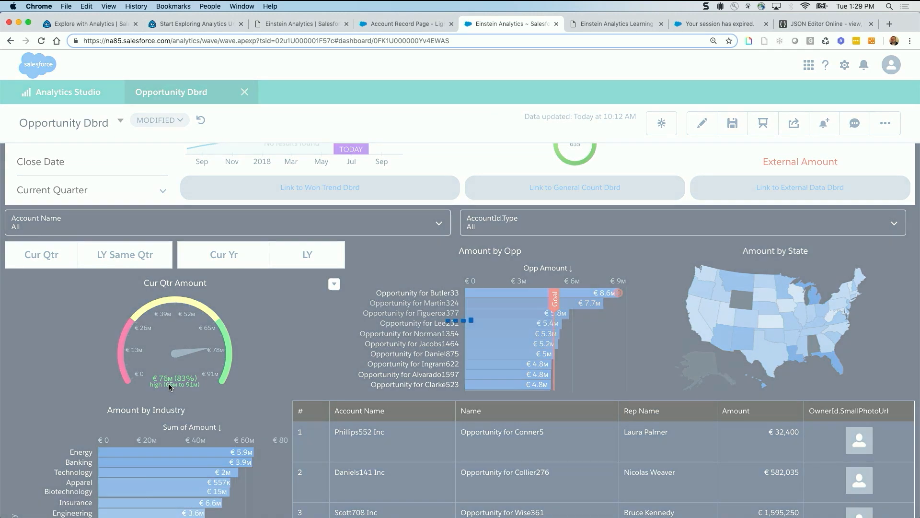
Step: Return the dashboard to editing and start a new data source connection named "connect on close date"
{"action": "scroll", "coordinate": [307, 436], "scroll_direction": "down", "scroll_amount": 3}
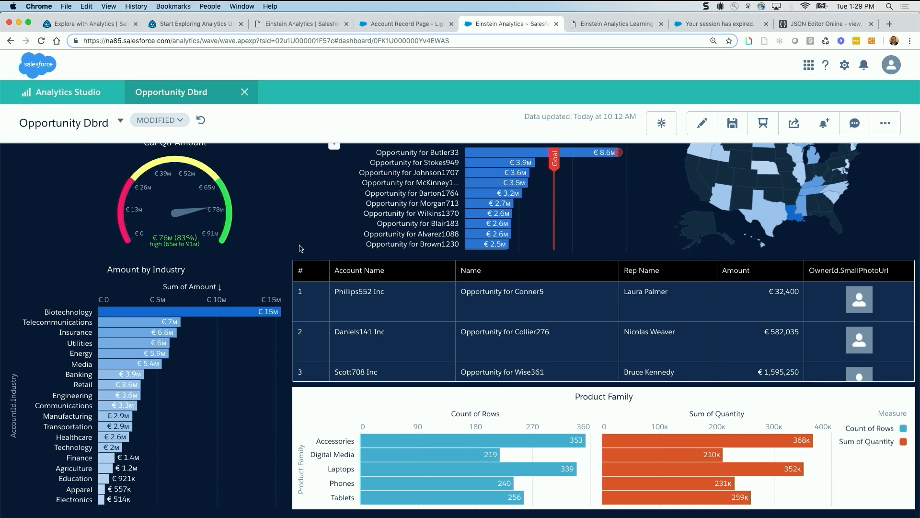
{"action": "scroll", "coordinate": [300, 247], "scroll_direction": "up", "scroll_amount": 3}
{"action": "left_click", "coordinate": [702, 124]}
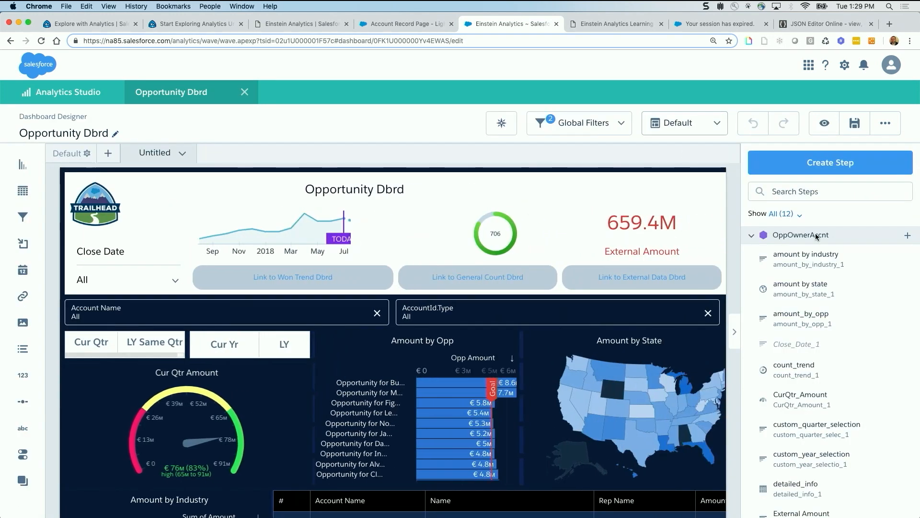
{"action": "left_click", "coordinate": [886, 124]}
{"action": "left_click", "coordinate": [841, 241]}
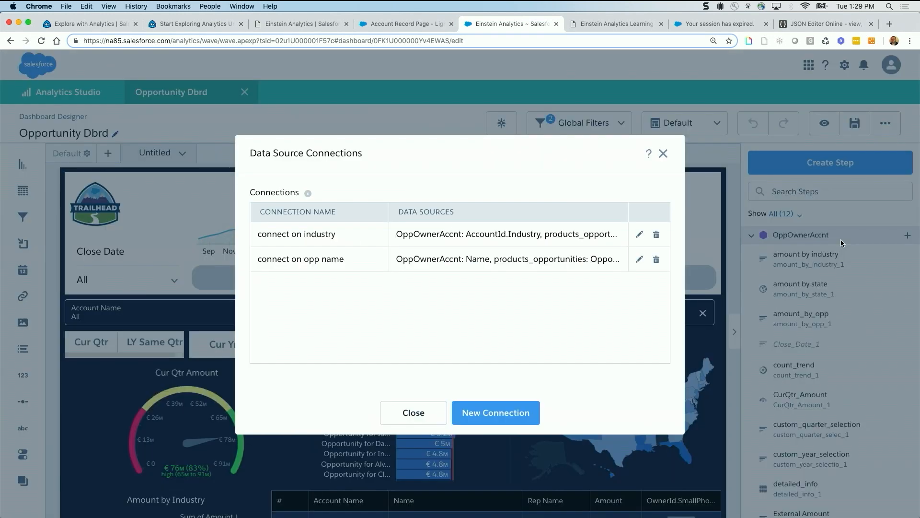
{"action": "left_click", "coordinate": [500, 408]}
{"action": "left_click", "coordinate": [415, 211]}
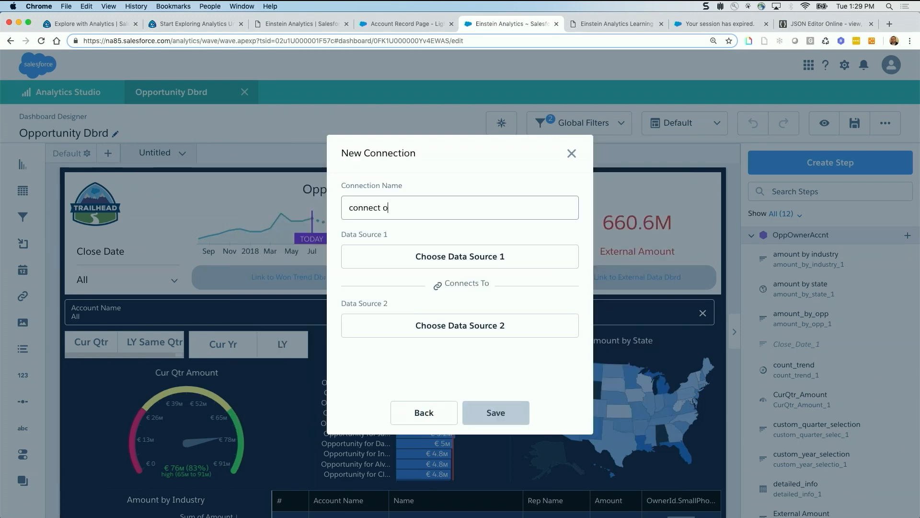
Step: Set the new connection's first data source to the Close Date field of OppOwnerAccnt
{"action": "left_click", "coordinate": [441, 259]}
{"action": "left_click", "coordinate": [434, 273]}
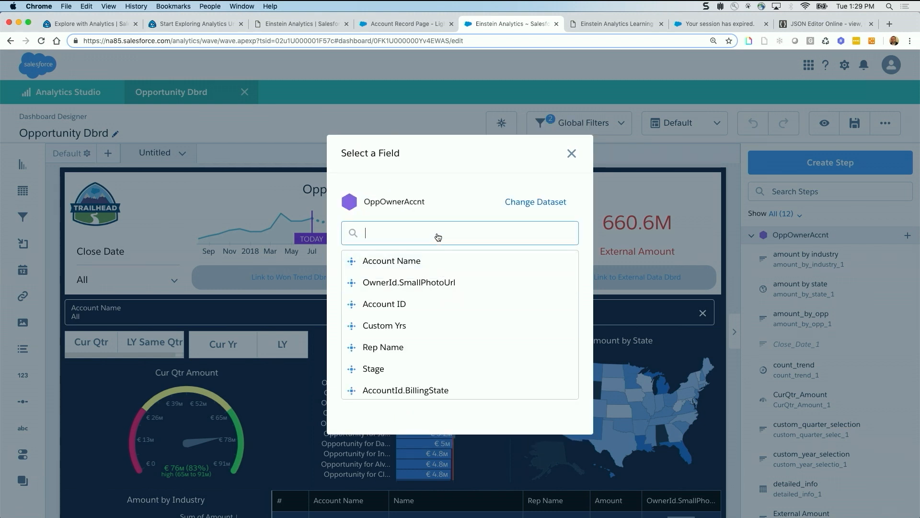
{"action": "type", "text": "clo"}
{"action": "left_click", "coordinate": [443, 281]}
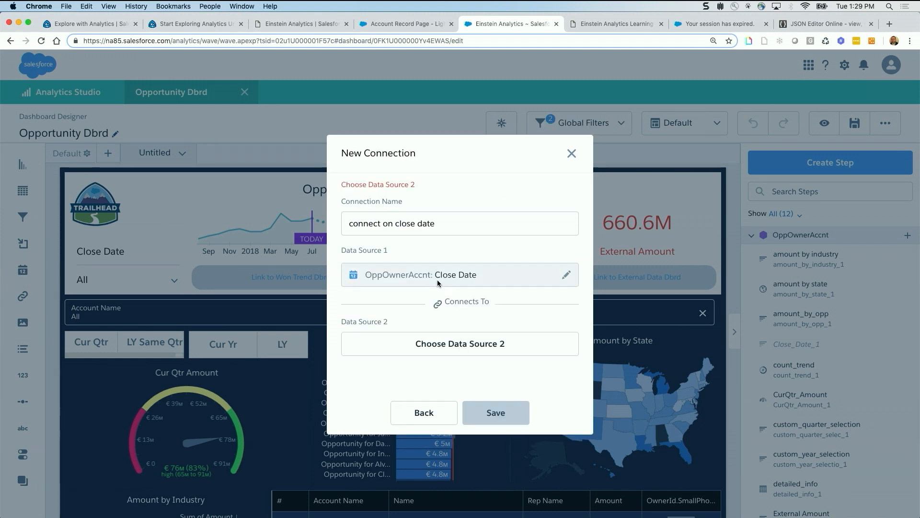
Step: Set the second data source to Opportunity.CloseDate of products_opportunities and save the connection
{"action": "left_click", "coordinate": [445, 353]}
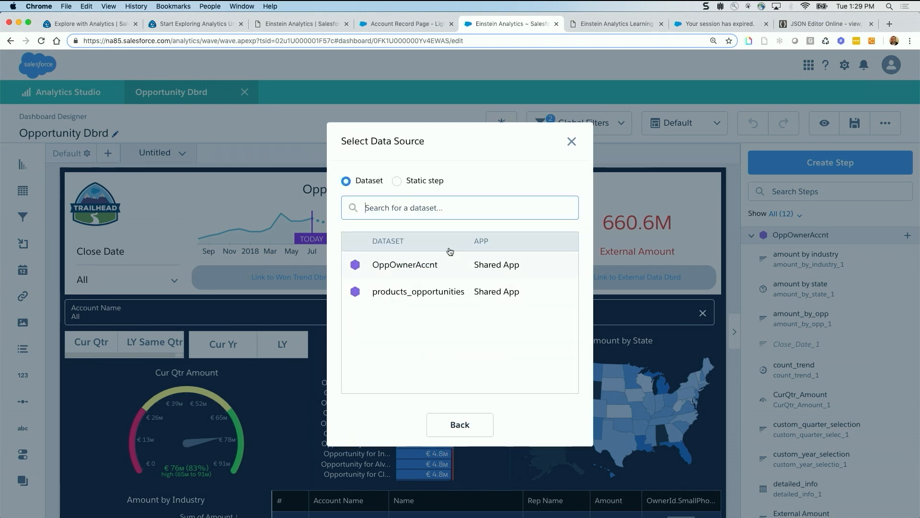
{"action": "left_click", "coordinate": [433, 293]}
{"action": "type", "text": "clos"}
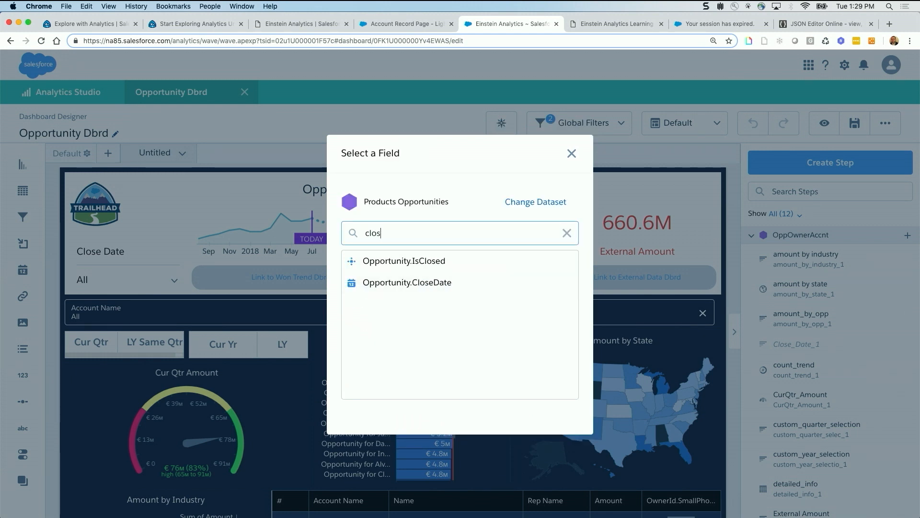
{"action": "left_click", "coordinate": [452, 281]}
{"action": "left_click", "coordinate": [494, 415]}
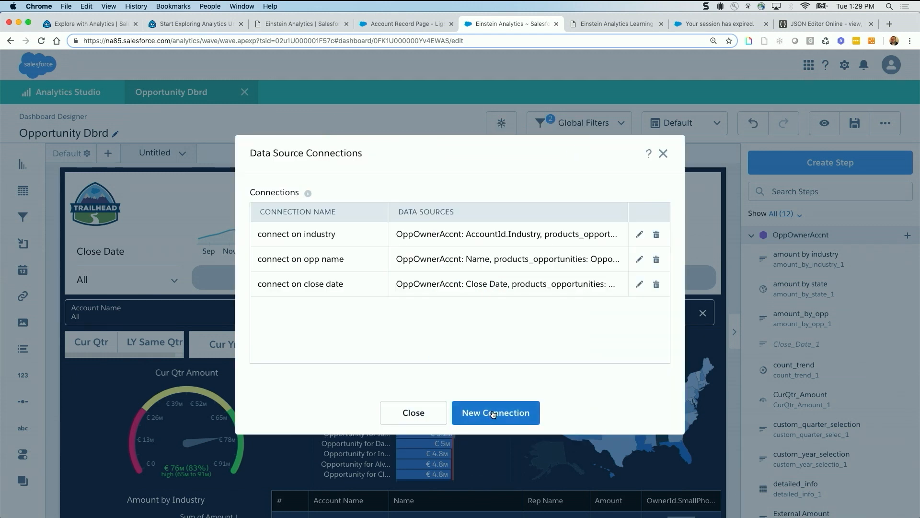
{"action": "left_click", "coordinate": [413, 413]}
Step: Preview the dashboard and filter it by a Close Date in the Current Year of the calendar year
{"action": "left_click", "coordinate": [824, 123]}
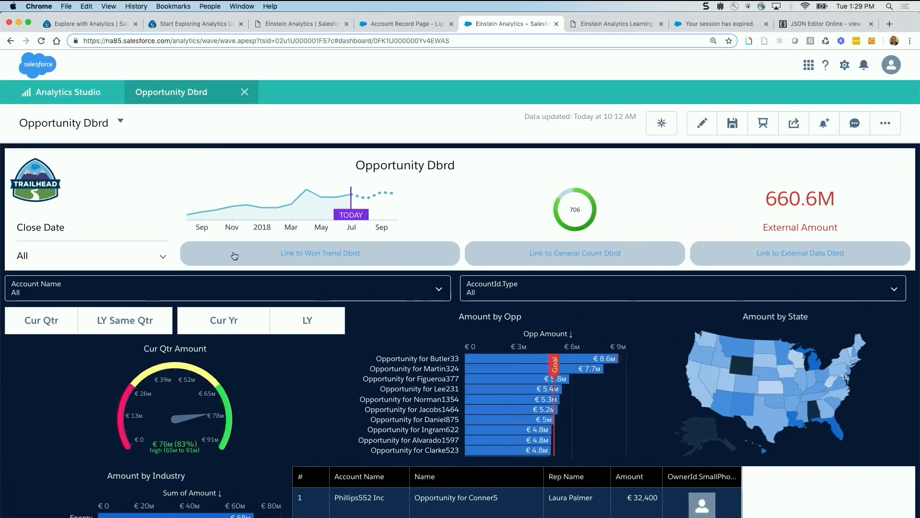
{"action": "left_click", "coordinate": [163, 256]}
{"action": "scroll", "coordinate": [137, 341], "scroll_direction": "down", "scroll_amount": 1}
{"action": "scroll", "coordinate": [138, 344], "scroll_direction": "down", "scroll_amount": 5}
{"action": "scroll", "coordinate": [137, 340], "scroll_direction": "down", "scroll_amount": 2}
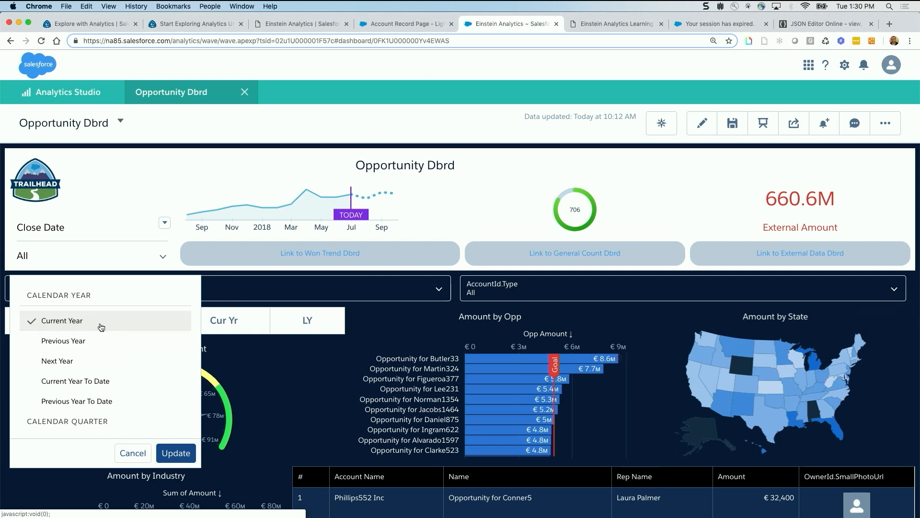
{"action": "left_click", "coordinate": [176, 453]}
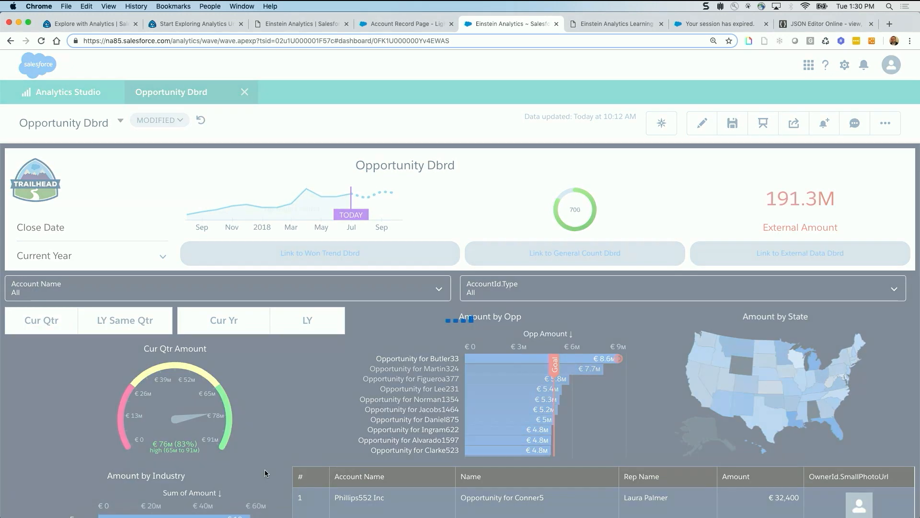
Step: Check the year-filtered charts from the header to Product Family, then reset the dashboard to its initial state
{"action": "scroll", "coordinate": [264, 470], "scroll_direction": "down", "scroll_amount": 4}
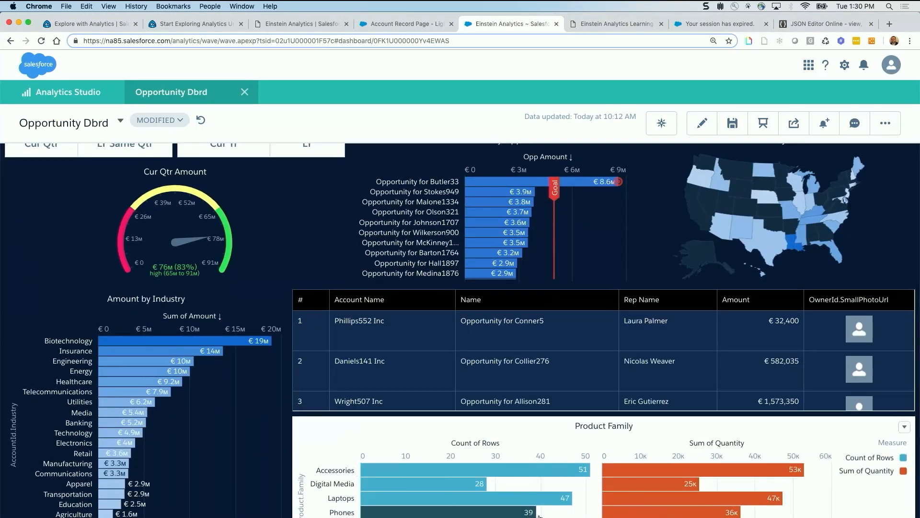
{"action": "mouse_move", "coordinate": [584, 475]}
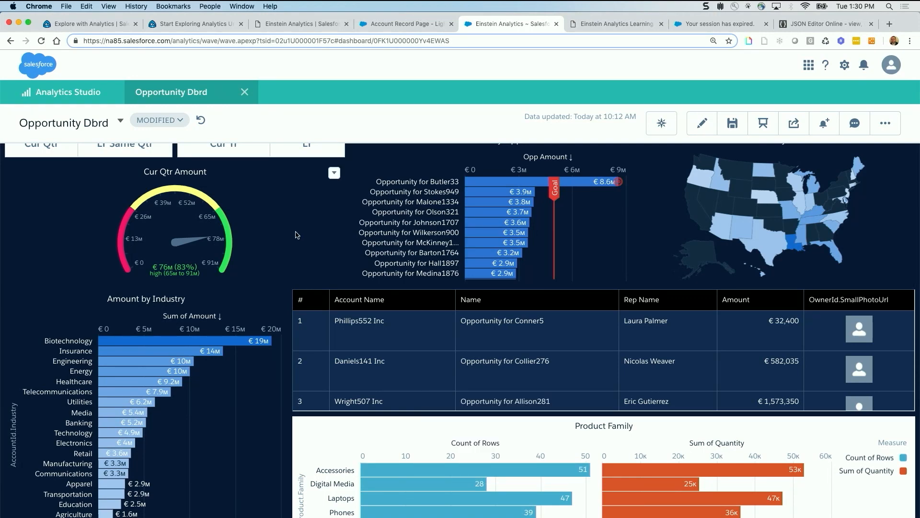
{"action": "scroll", "coordinate": [709, 144], "scroll_direction": "up", "scroll_amount": 3}
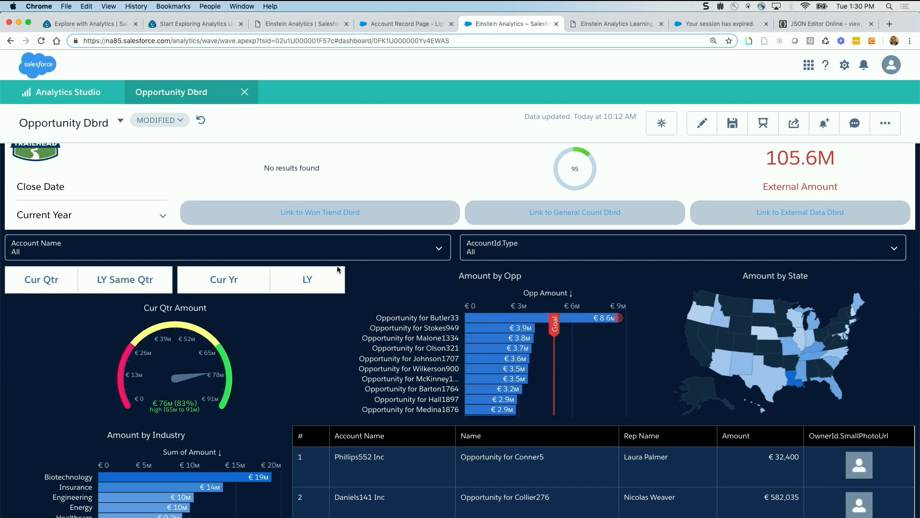
{"action": "scroll", "coordinate": [291, 334], "scroll_direction": "up", "scroll_amount": 1}
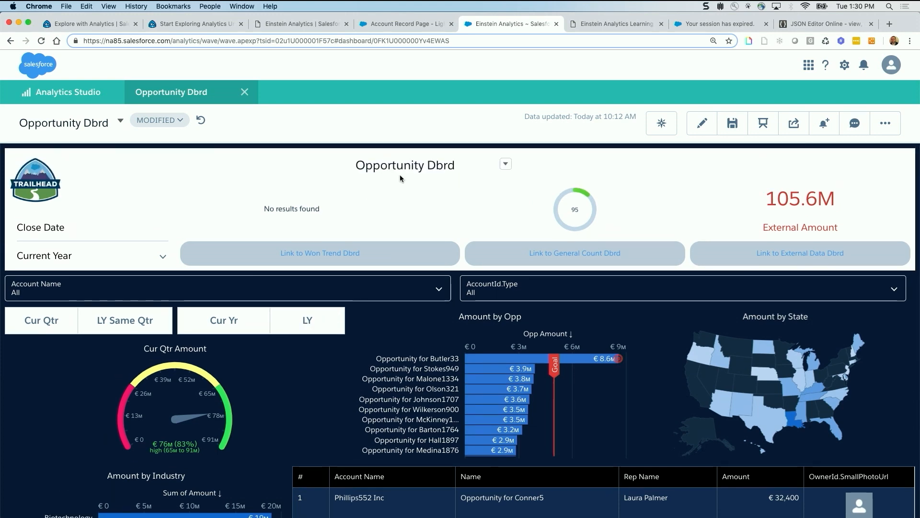
{"action": "left_click", "coordinate": [200, 118]}
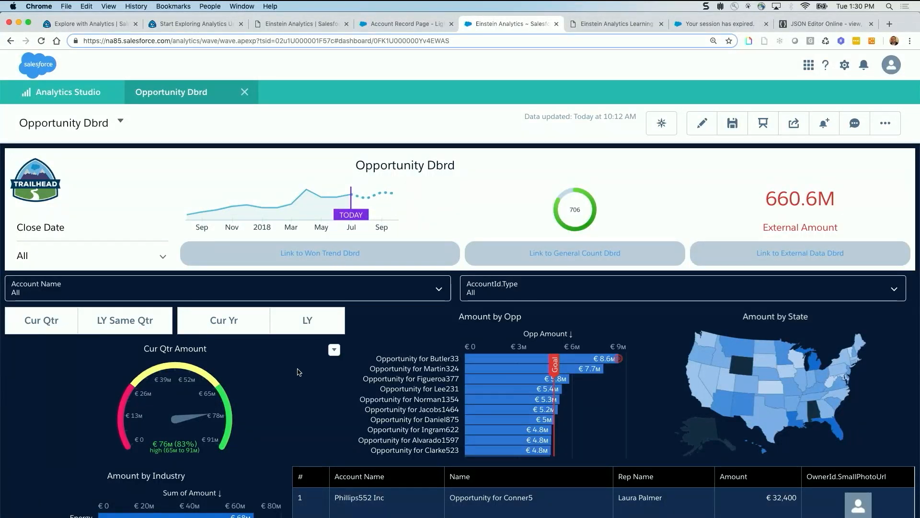
Step: Review the unfiltered dashboard from the header charts down to the Product Family chart
{"action": "scroll", "coordinate": [293, 378], "scroll_direction": "down", "scroll_amount": 3}
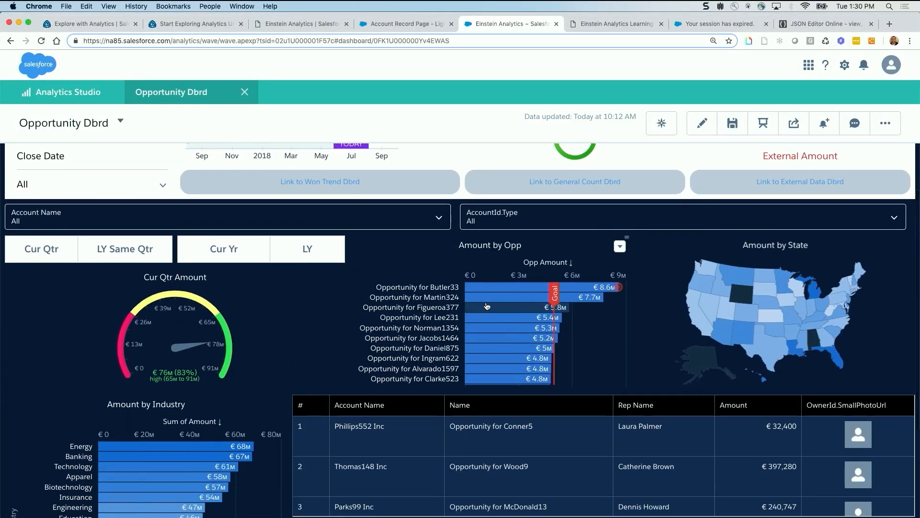
{"action": "scroll", "coordinate": [289, 356], "scroll_direction": "down", "scroll_amount": 5}
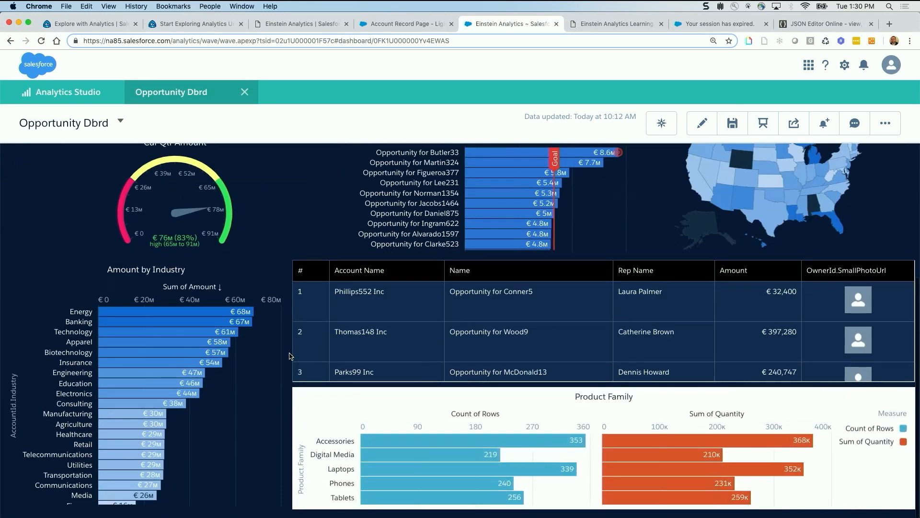
{"action": "mouse_move", "coordinate": [657, 447]}
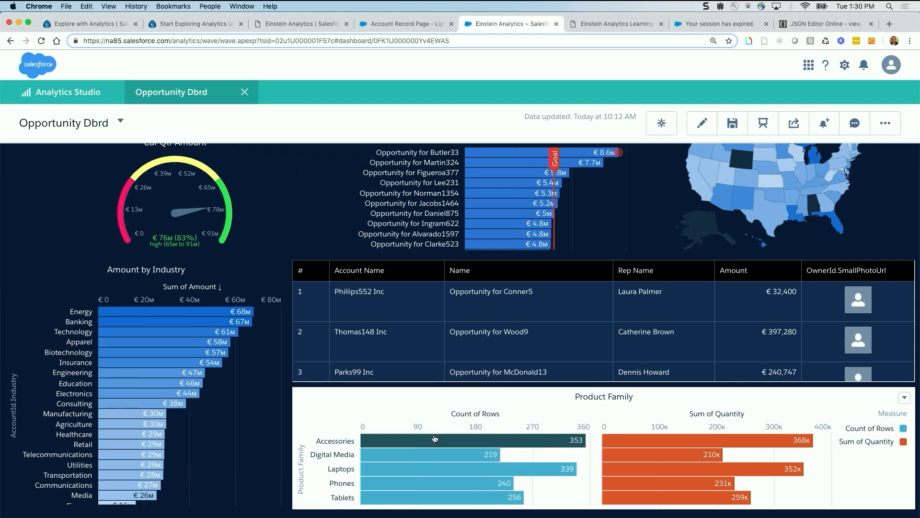
{"action": "mouse_move", "coordinate": [435, 438]}
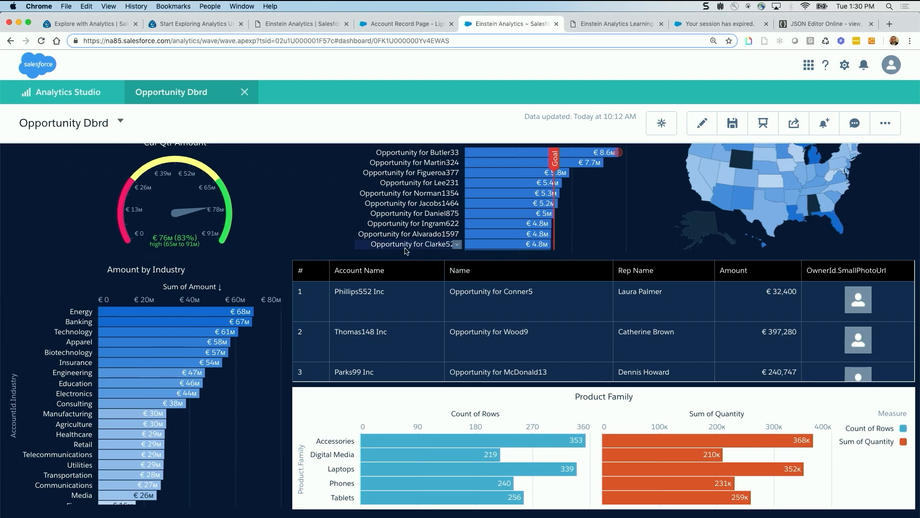
{"action": "scroll", "coordinate": [289, 239], "scroll_direction": "up", "scroll_amount": 5}
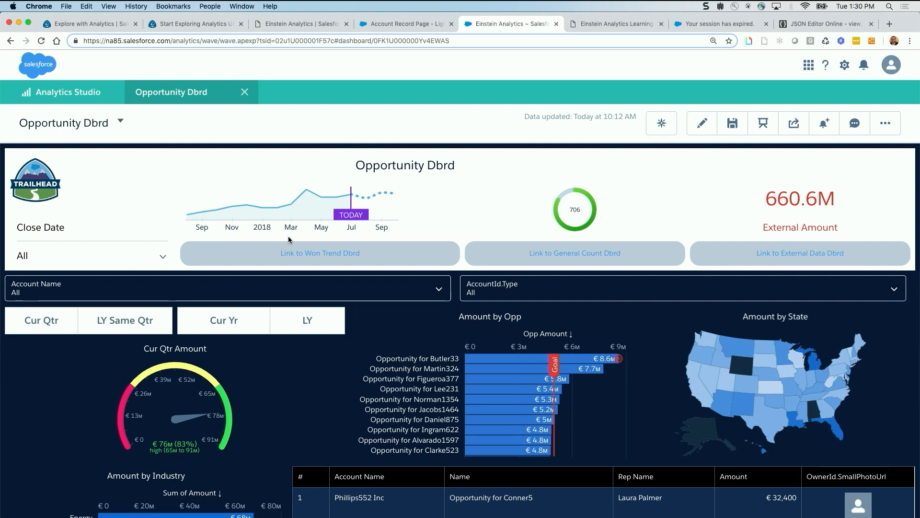
{"action": "scroll", "coordinate": [289, 239], "scroll_direction": "down", "scroll_amount": 5}
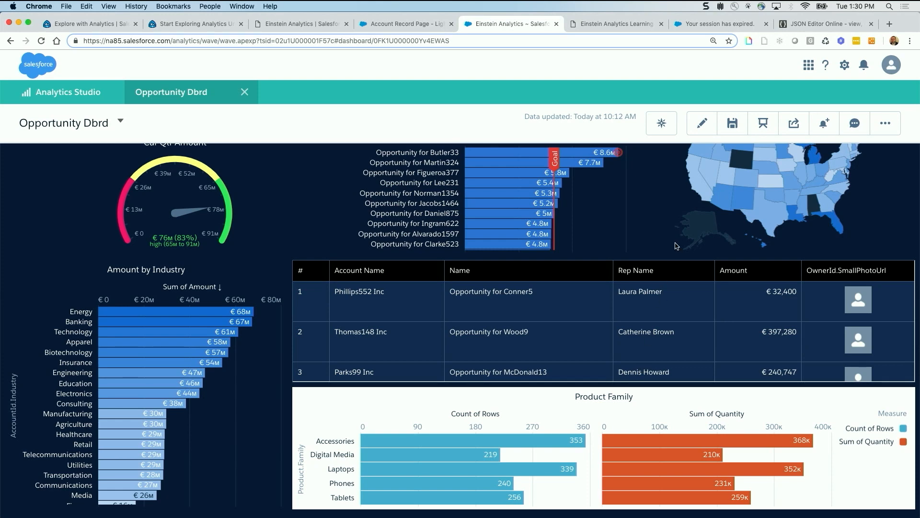
Step: Edit the dashboard and add a link widget above the Product Family chart with the text "Go to Products Dbrd"
{"action": "left_click", "coordinate": [702, 123]}
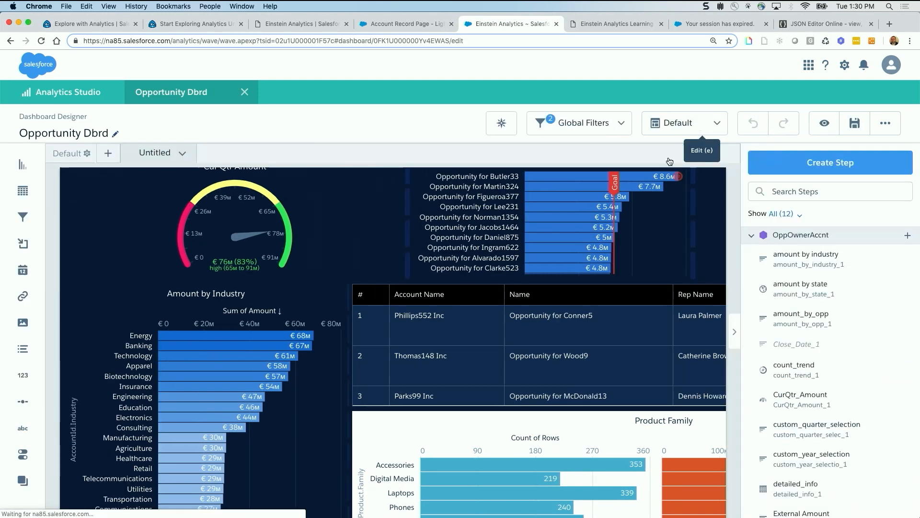
{"action": "left_click", "coordinate": [501, 436]}
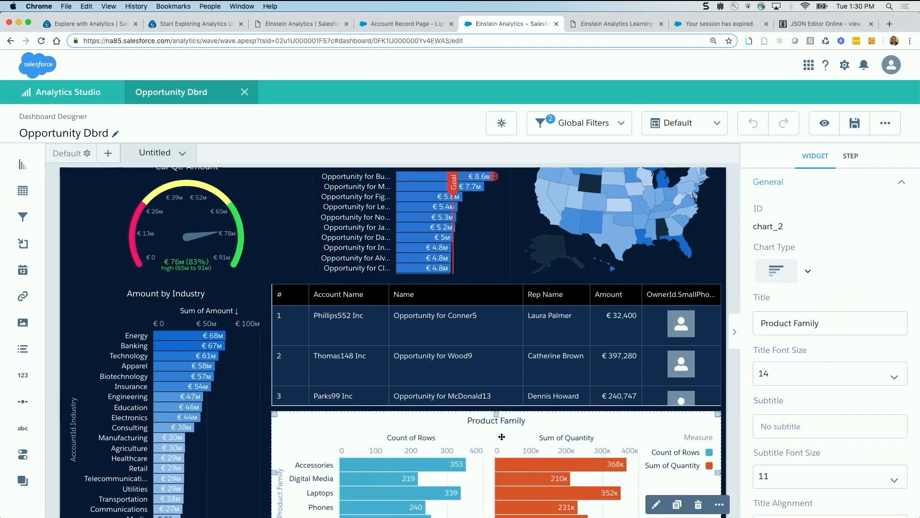
{"action": "left_click_drag", "start_coordinate": [22, 296], "coordinate": [614, 442]}
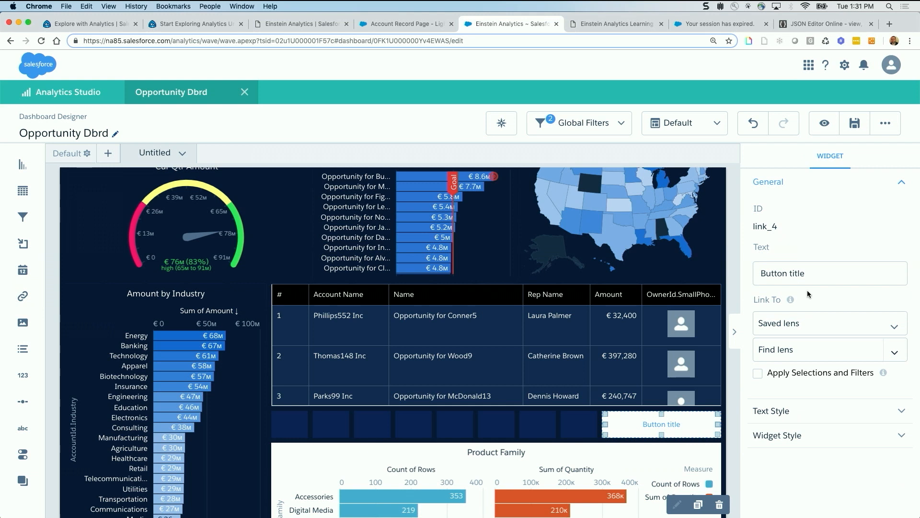
{"action": "triple_click", "coordinate": [812, 272]}
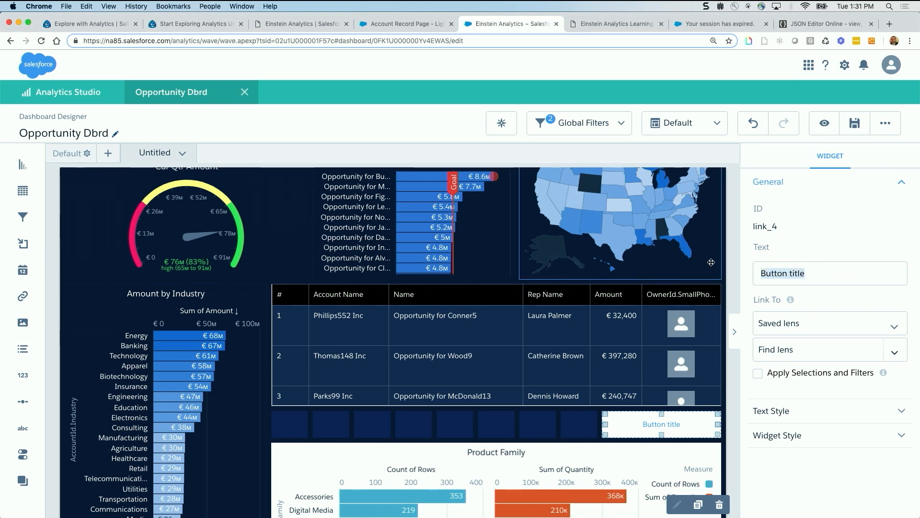
{"action": "type", "text": "Go to Produ"}
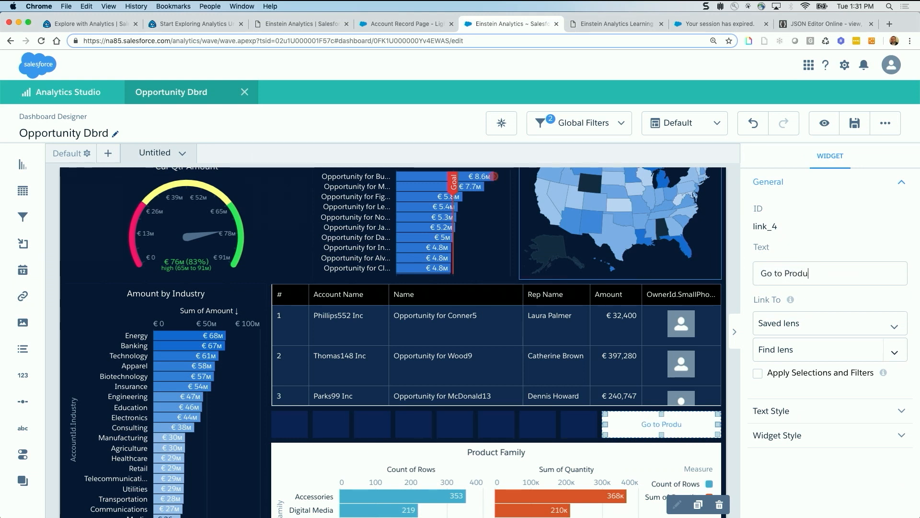
{"action": "type", "text": "cts Dbrd"}
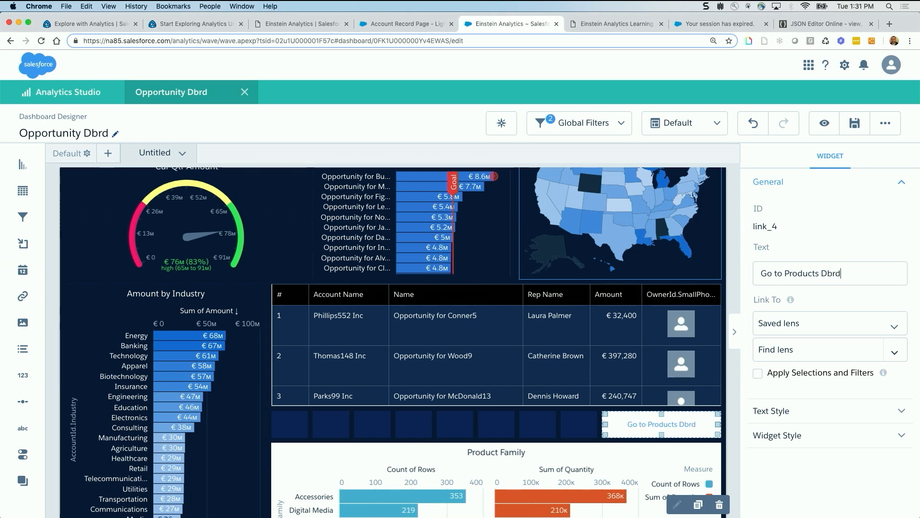
Step: Preview the dashboard and filter it by the Energy industry and Opportunity for Dennis956
{"action": "left_click", "coordinate": [821, 126]}
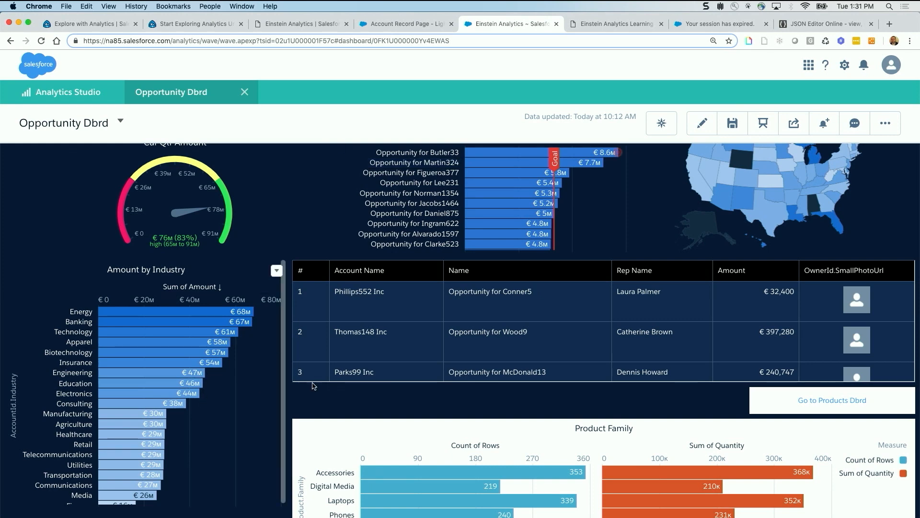
{"action": "left_click", "coordinate": [162, 317]}
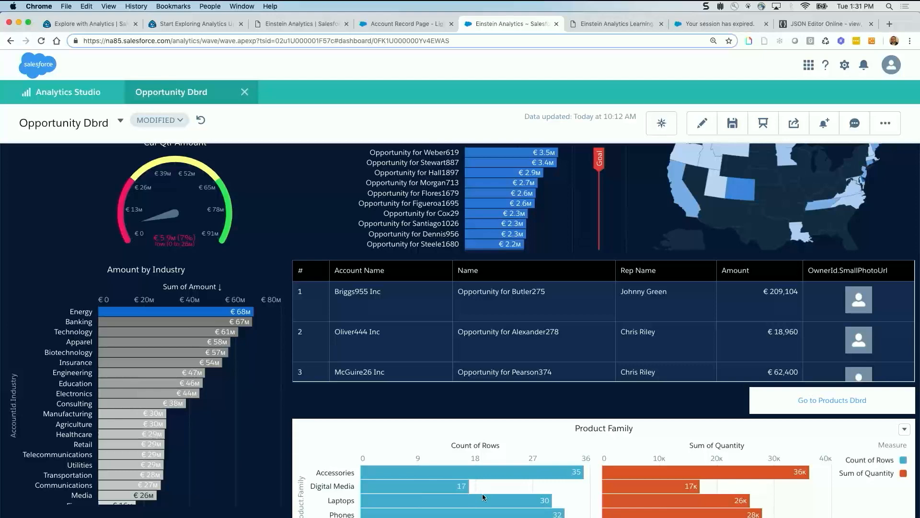
{"action": "left_click", "coordinate": [506, 240]}
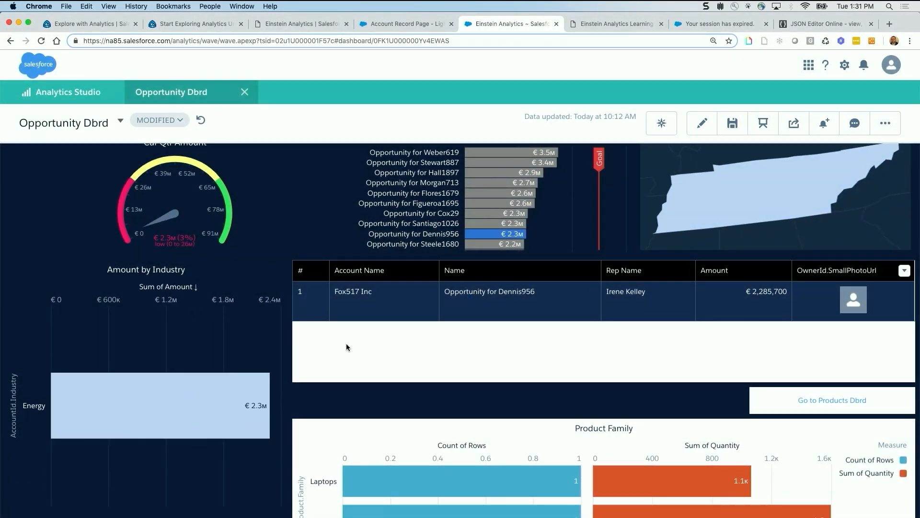
Step: Examine the Product Family chart under the industry and opportunity selections, then clear them by resetting the dashboard
{"action": "scroll", "coordinate": [495, 458], "scroll_direction": "down", "scroll_amount": 1}
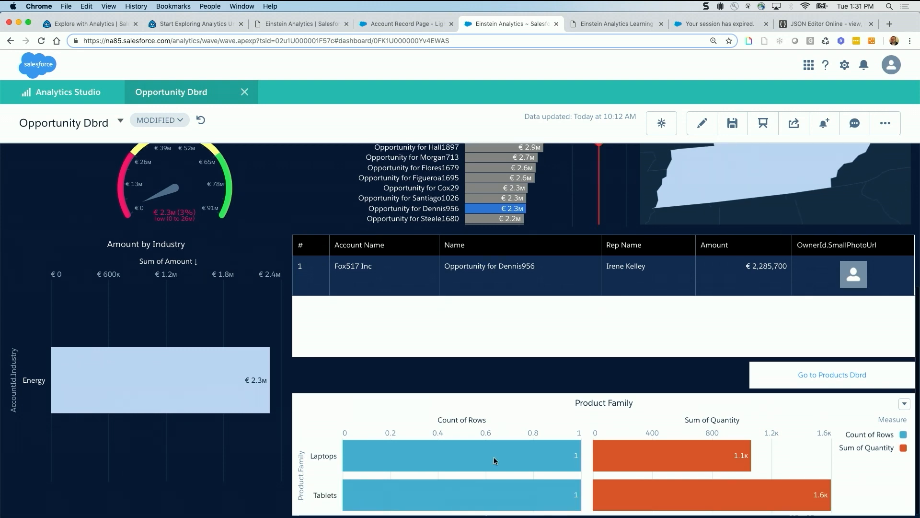
{"action": "mouse_move", "coordinate": [554, 462]}
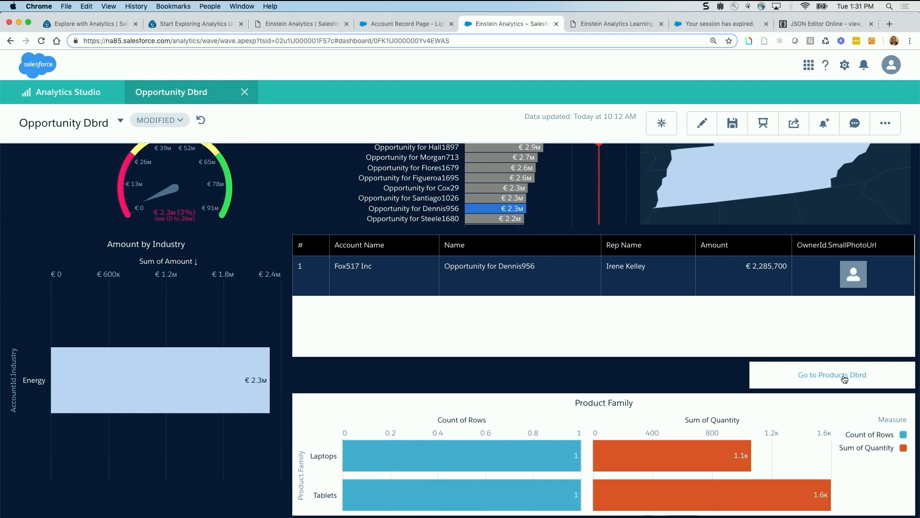
{"action": "left_click", "coordinate": [201, 120]}
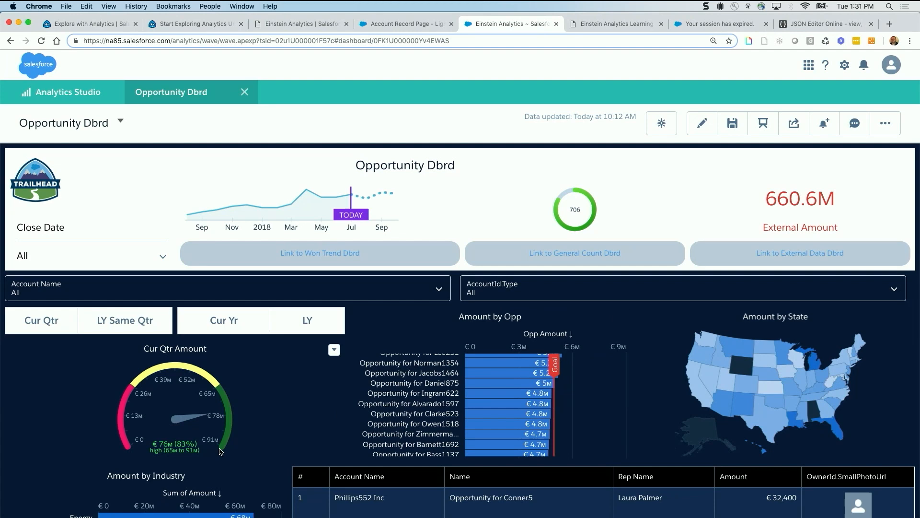
Step: Examine the reset dashboard's opportunity charts, account detail table, Go to Products Dbrd link and Product Family chart
{"action": "scroll", "coordinate": [269, 435], "scroll_direction": "down", "scroll_amount": 3}
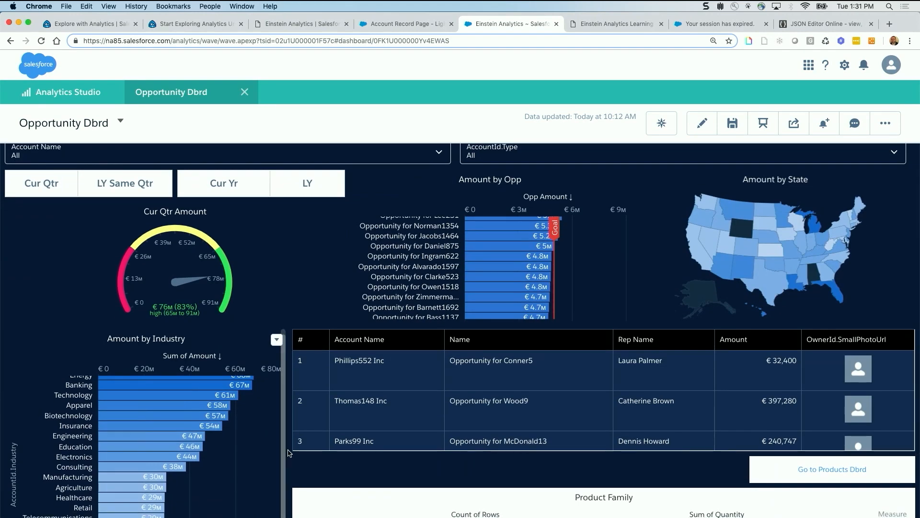
{"action": "scroll", "coordinate": [295, 448], "scroll_direction": "down", "scroll_amount": 1}
{"action": "scroll", "coordinate": [294, 449], "scroll_direction": "down", "scroll_amount": 2}
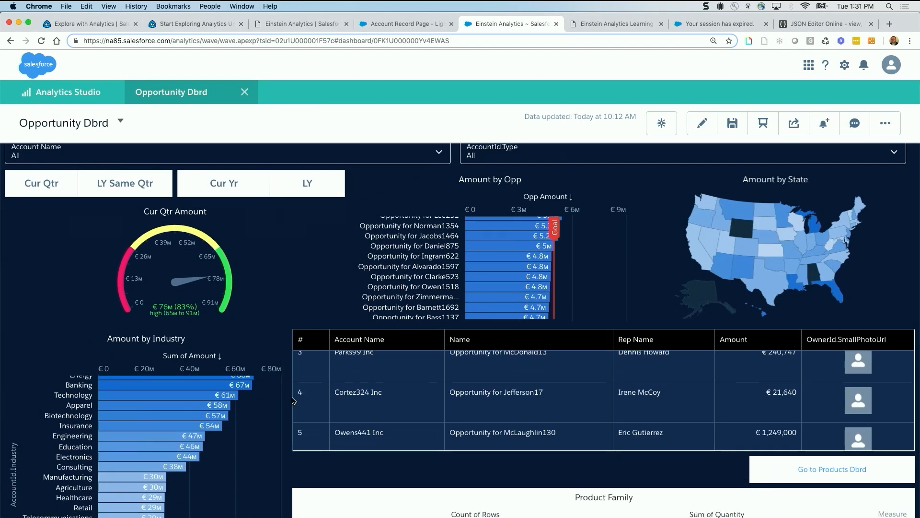
{"action": "scroll", "coordinate": [291, 402], "scroll_direction": "down", "scroll_amount": 2}
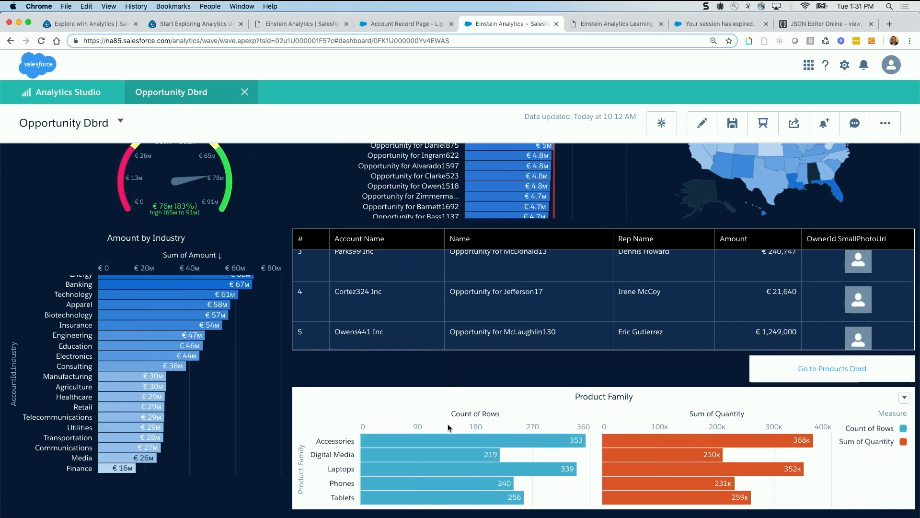
{"action": "mouse_move", "coordinate": [474, 440]}
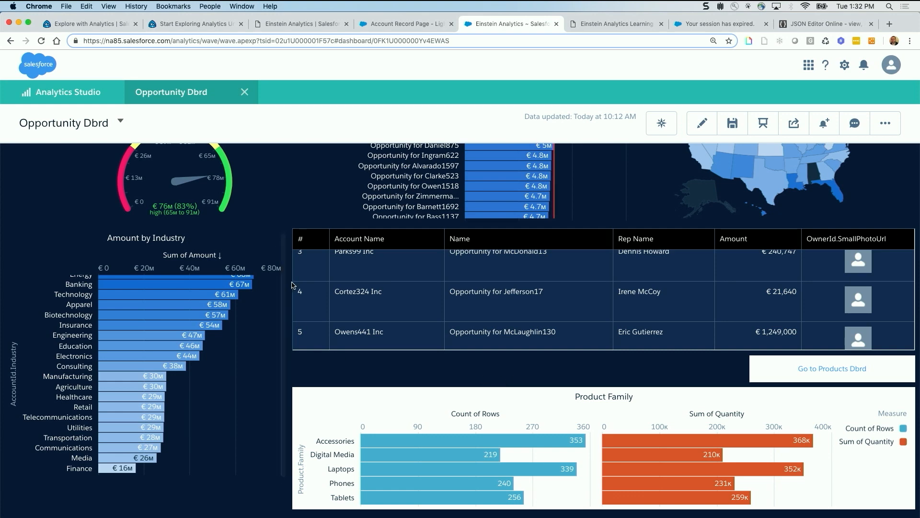
{"action": "scroll", "coordinate": [292, 285], "scroll_direction": "up", "scroll_amount": 5}
{"action": "scroll", "coordinate": [291, 285], "scroll_direction": "up", "scroll_amount": 2}
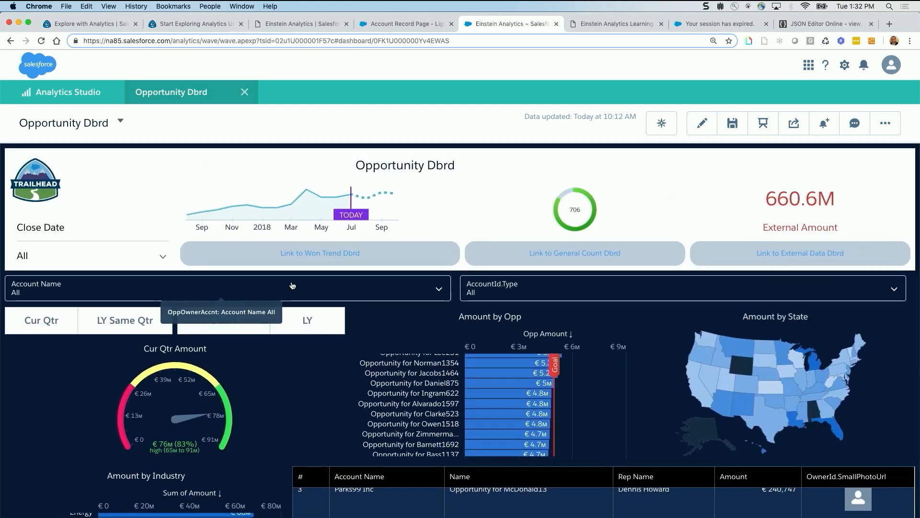
{"action": "scroll", "coordinate": [291, 285], "scroll_direction": "down", "scroll_amount": 7}
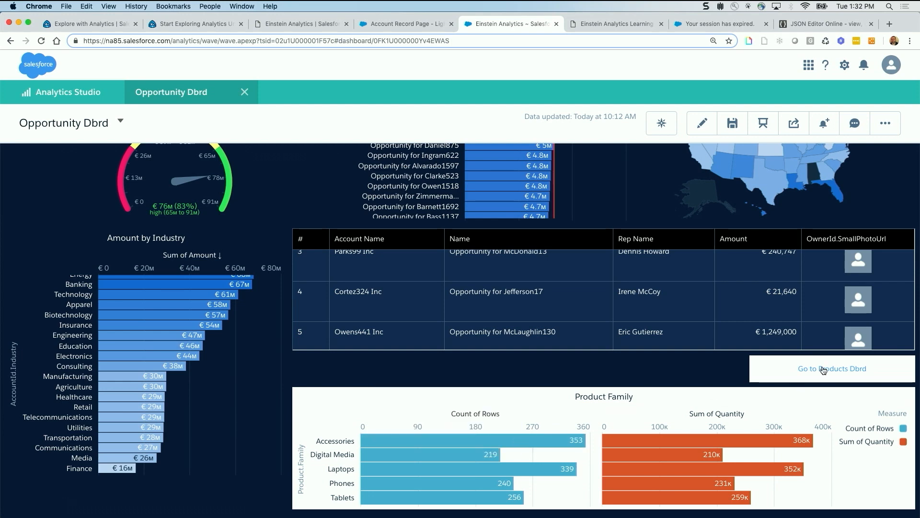
Step: Open the dashboard for editing and collapse the OppOwnerAccnt steps to expose the Products Opportunities step
{"action": "left_click", "coordinate": [702, 123]}
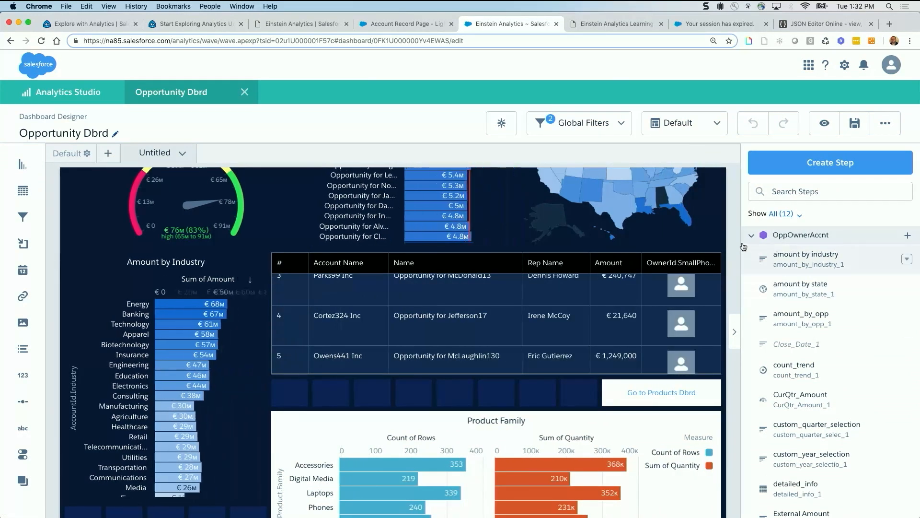
{"action": "left_click", "coordinate": [751, 236]}
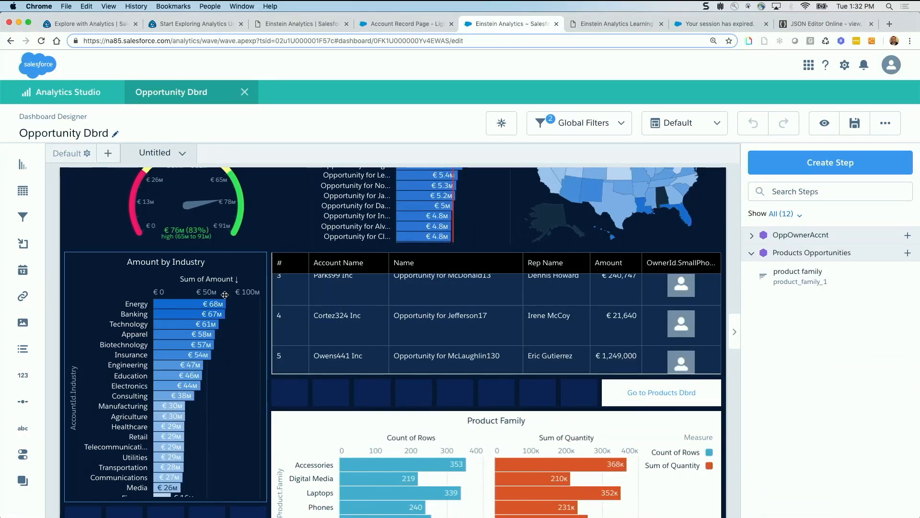